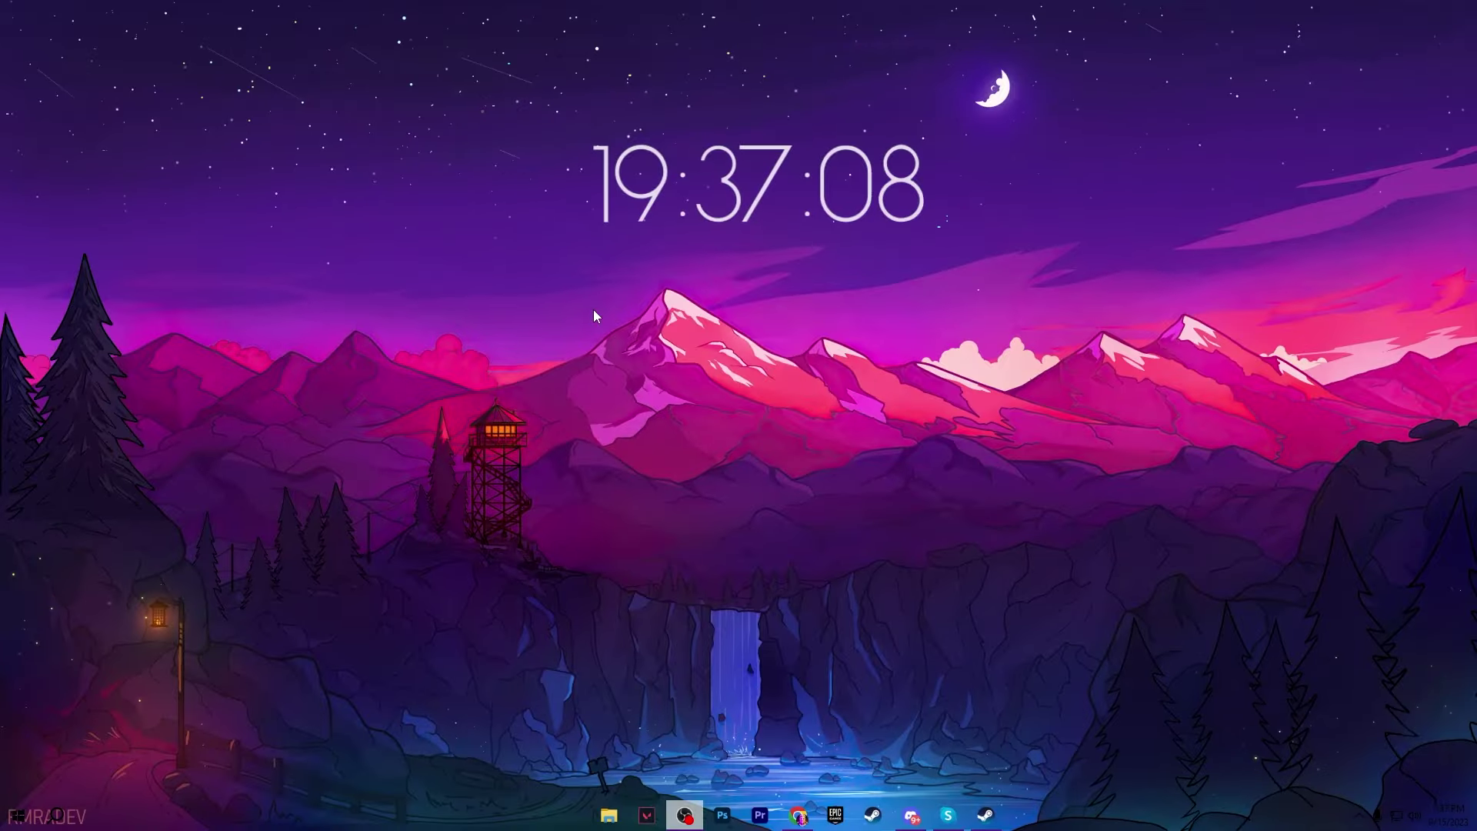
Open gpedit.msc and browse to Administrative Templates > Windows Components > App Privacy.
{"action": "key", "text": "super+r"}
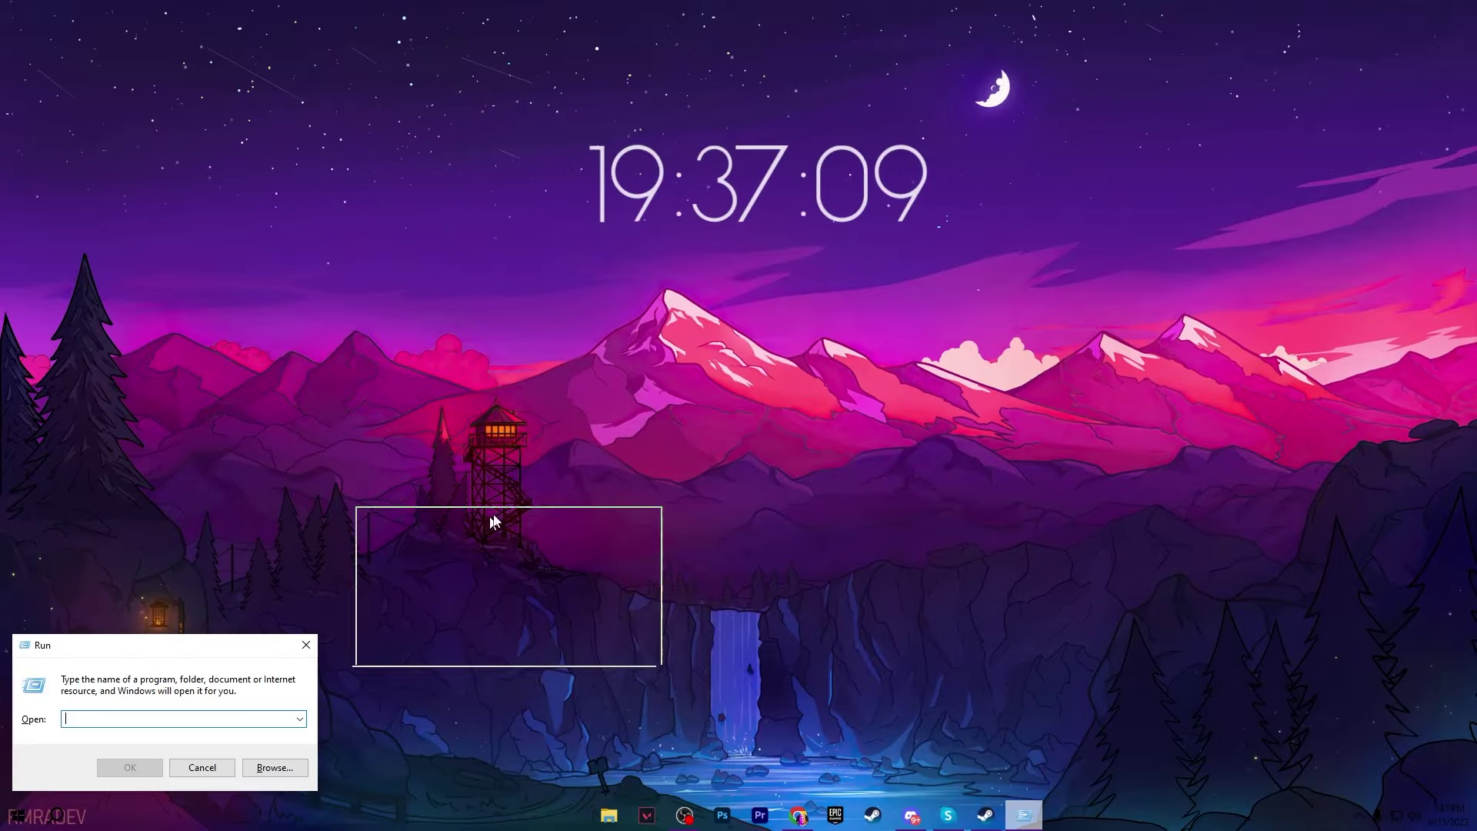
{"action": "left_click_drag", "start_coordinate": [494, 521], "coordinate": [709, 335]}
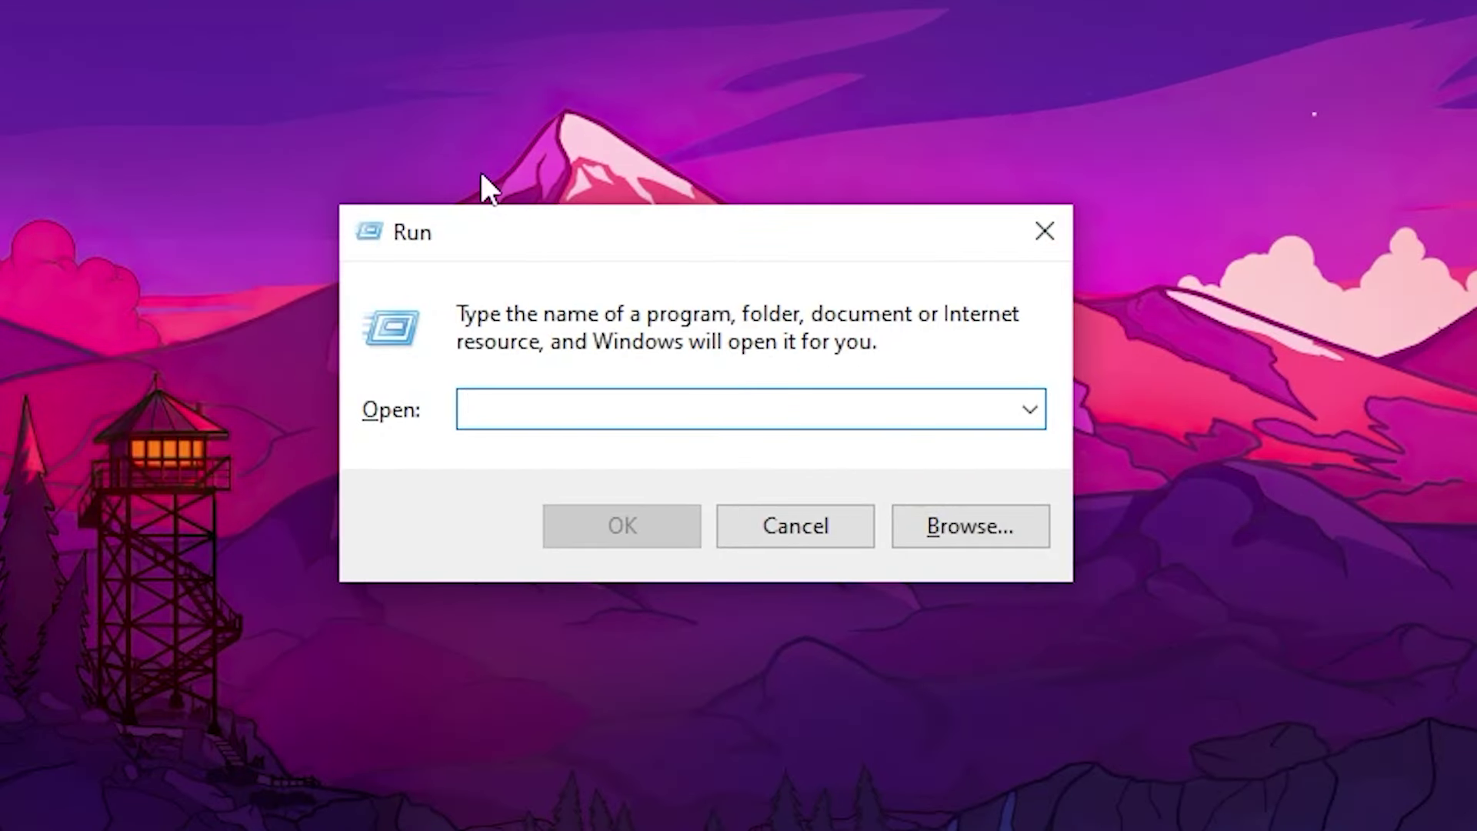
{"action": "type", "text": "gpedit.m"}
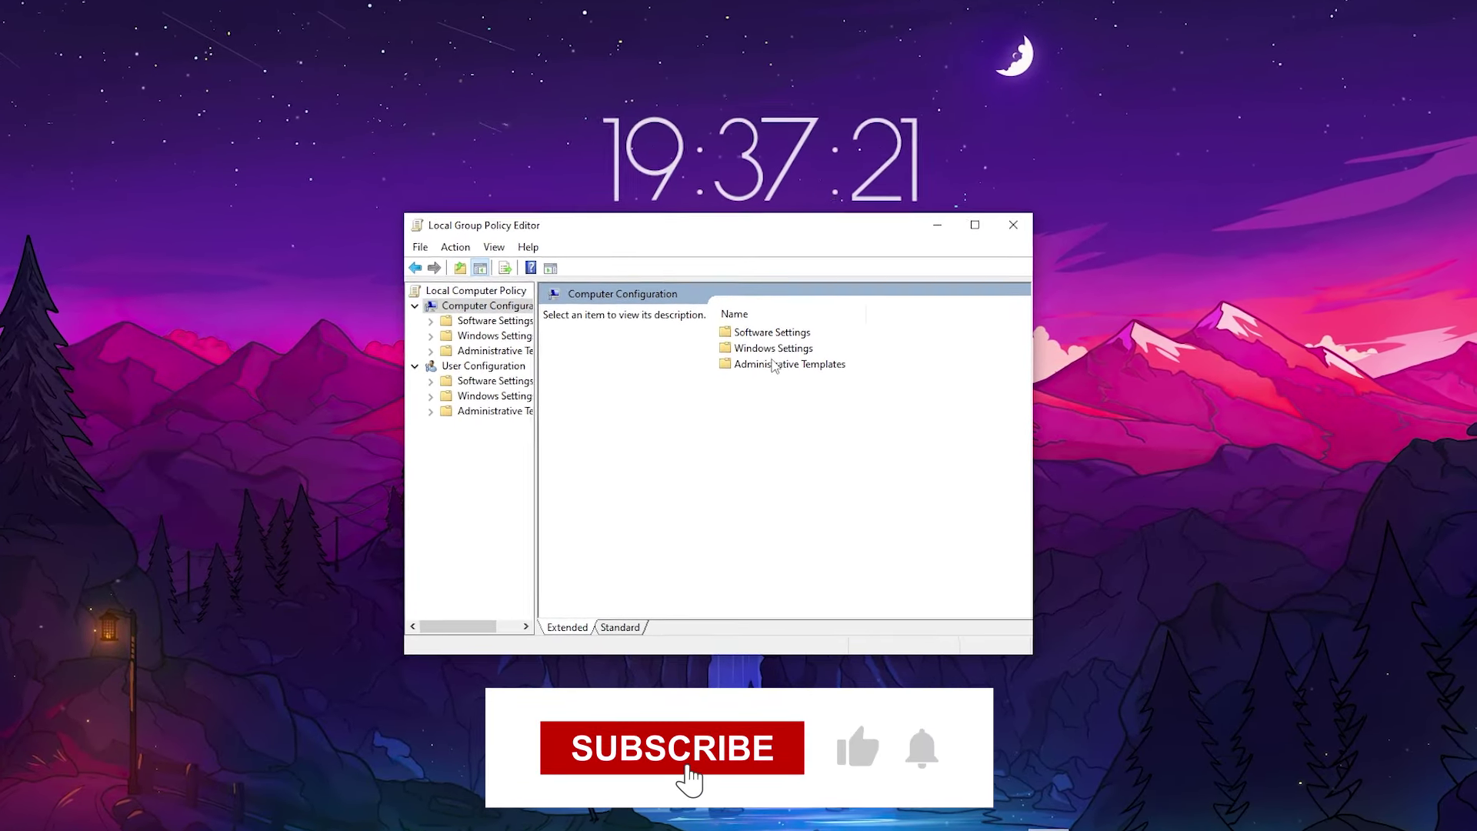
{"action": "double_click", "coordinate": [781, 368]}
{"action": "double_click", "coordinate": [787, 425]}
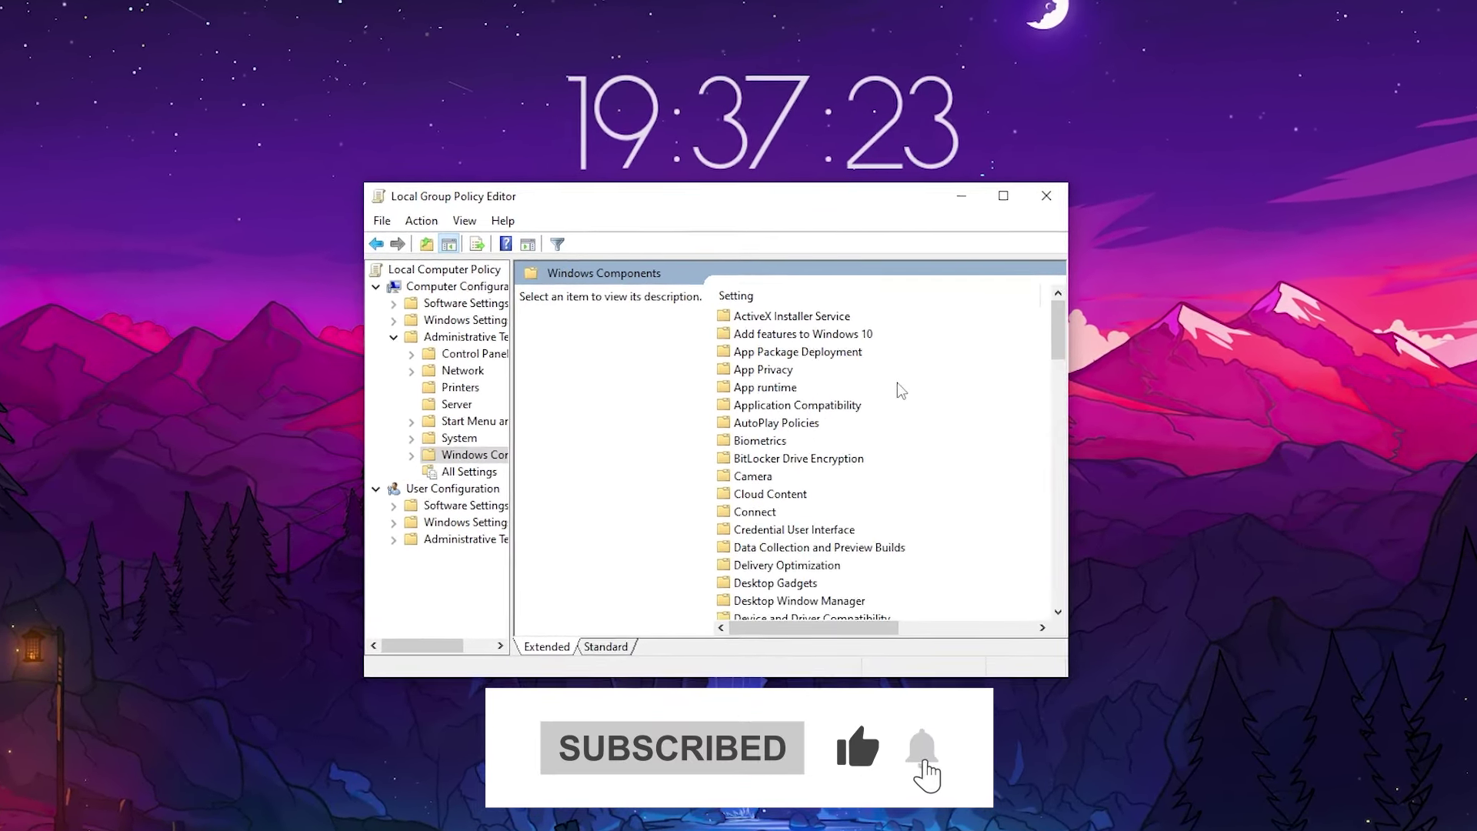
{"action": "double_click", "coordinate": [773, 390]}
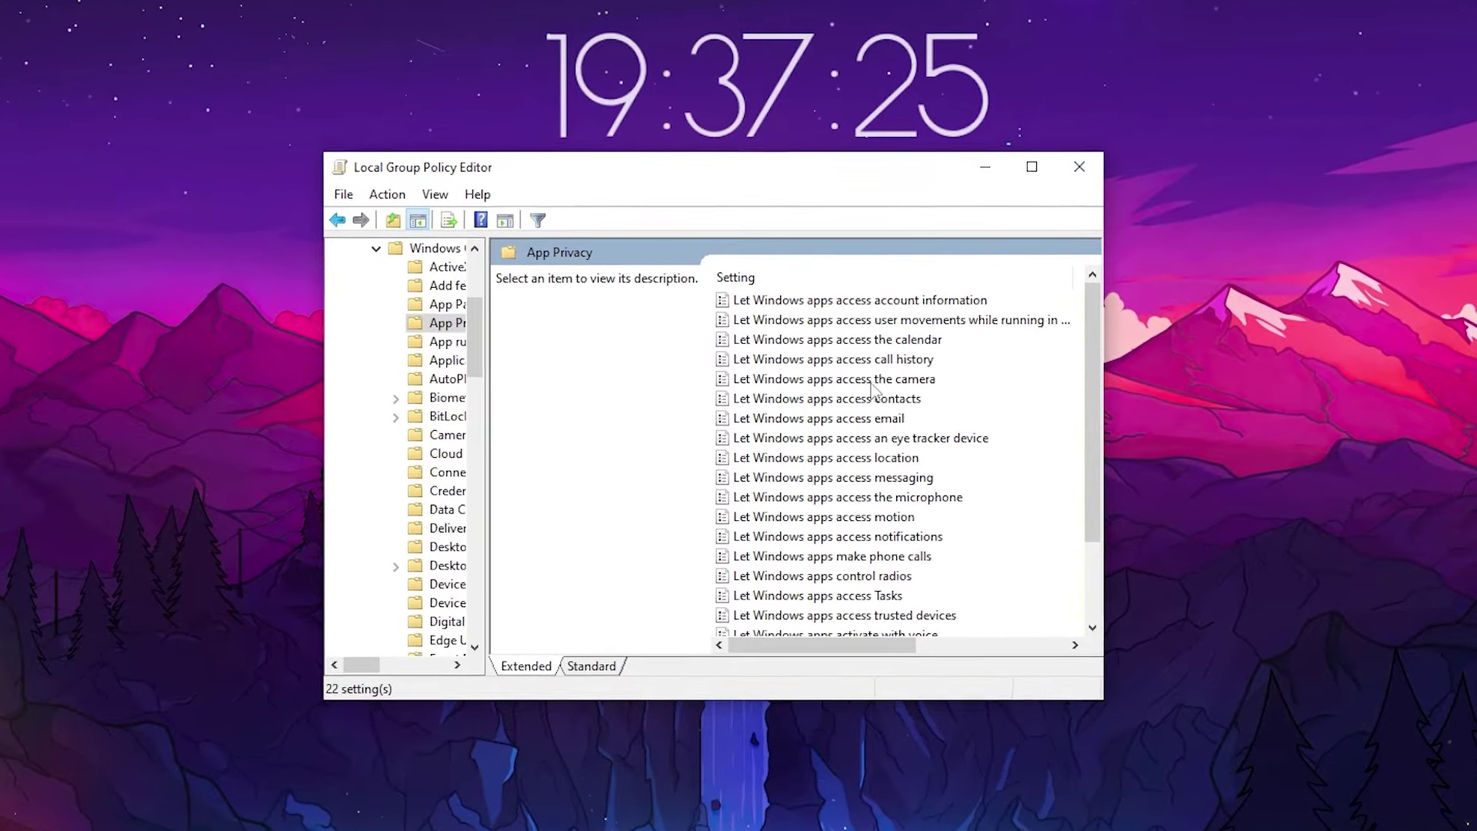
{"action": "scroll", "coordinate": [874, 563], "scroll_direction": "down", "scroll_amount": 2}
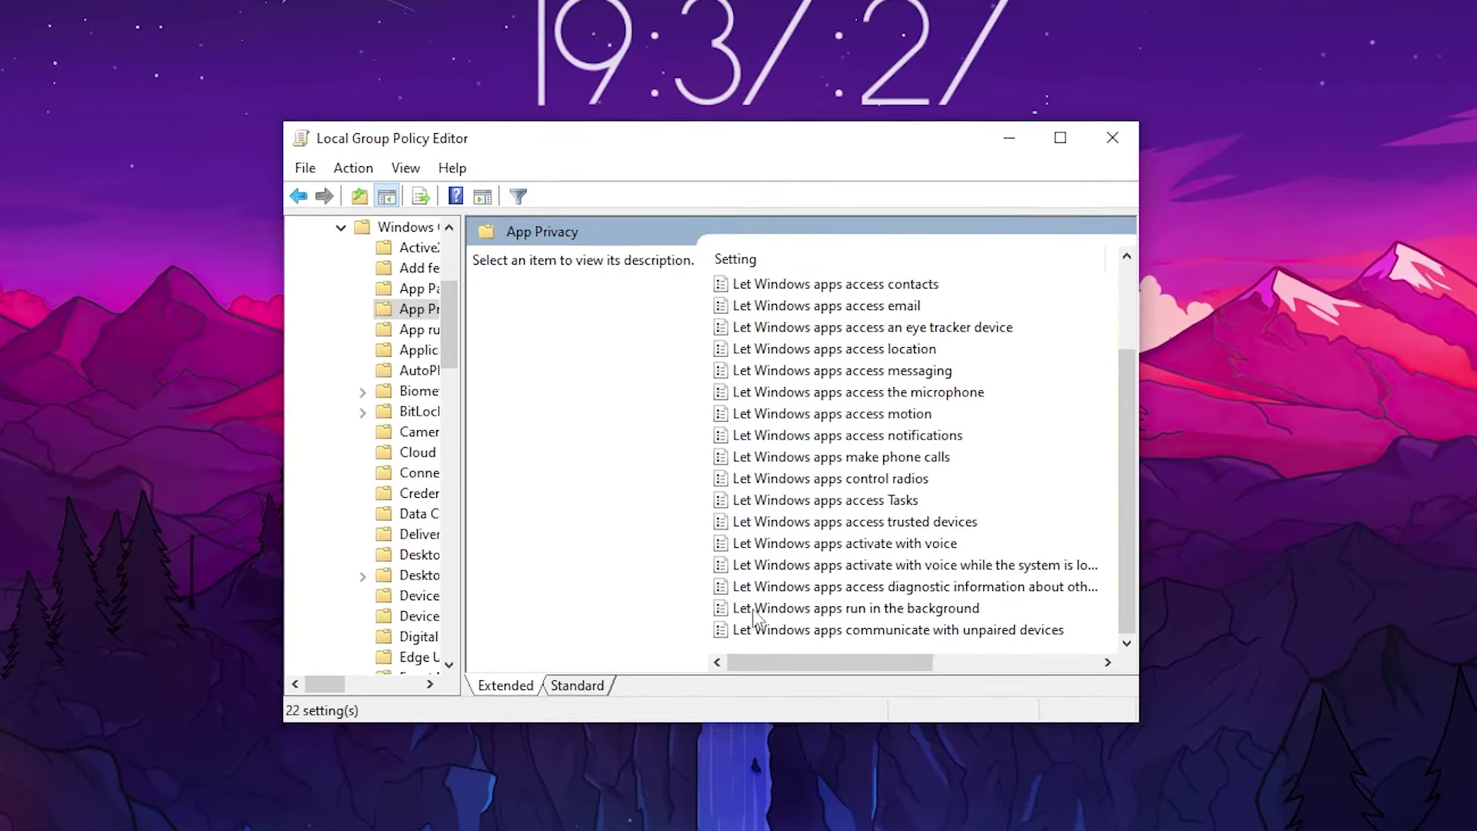
Enable 'Let Windows apps run in the background' with Force Deny as the default.
{"action": "left_click", "coordinate": [955, 614]}
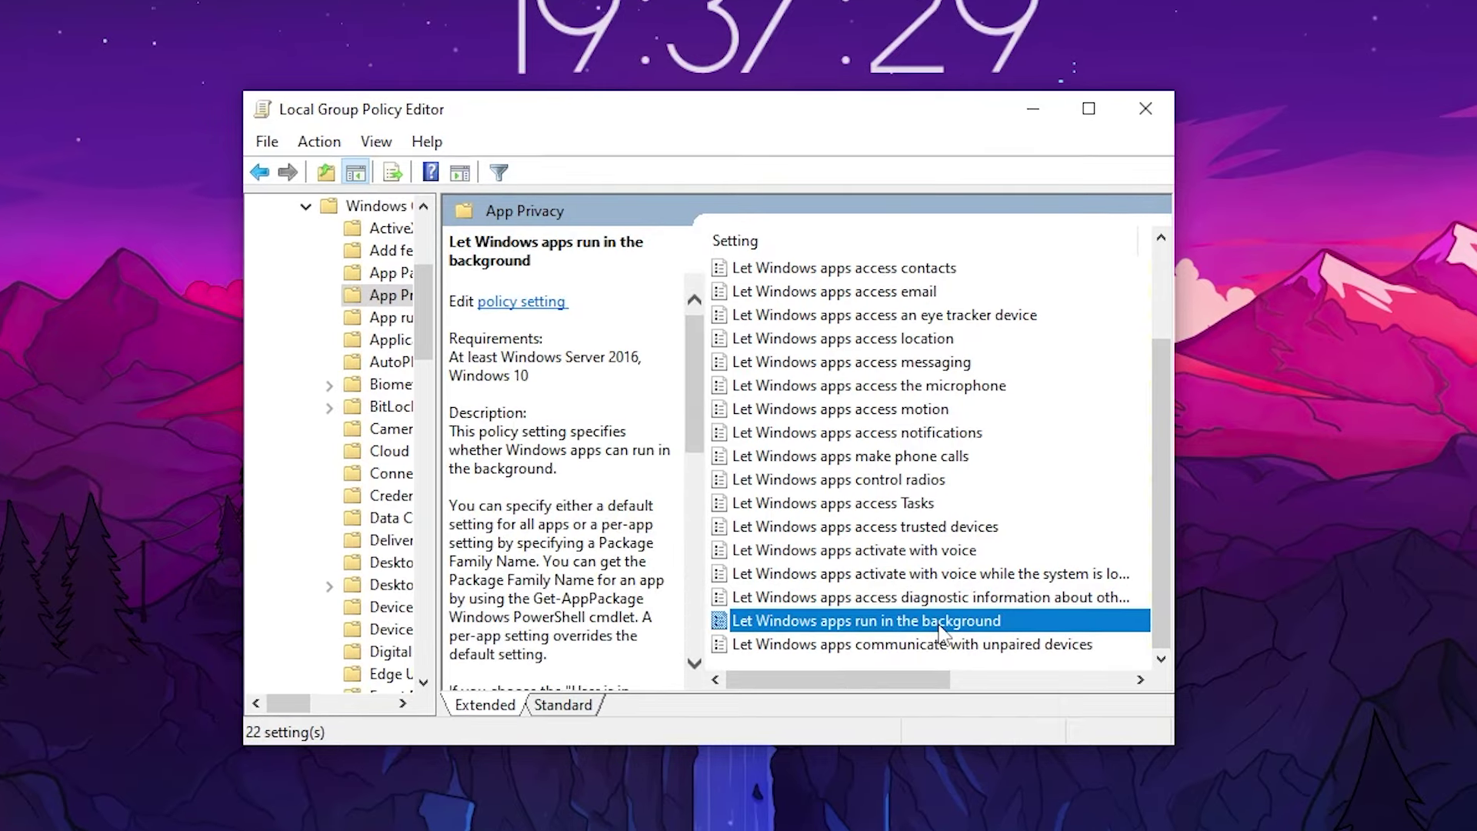
{"action": "double_click", "coordinate": [851, 624]}
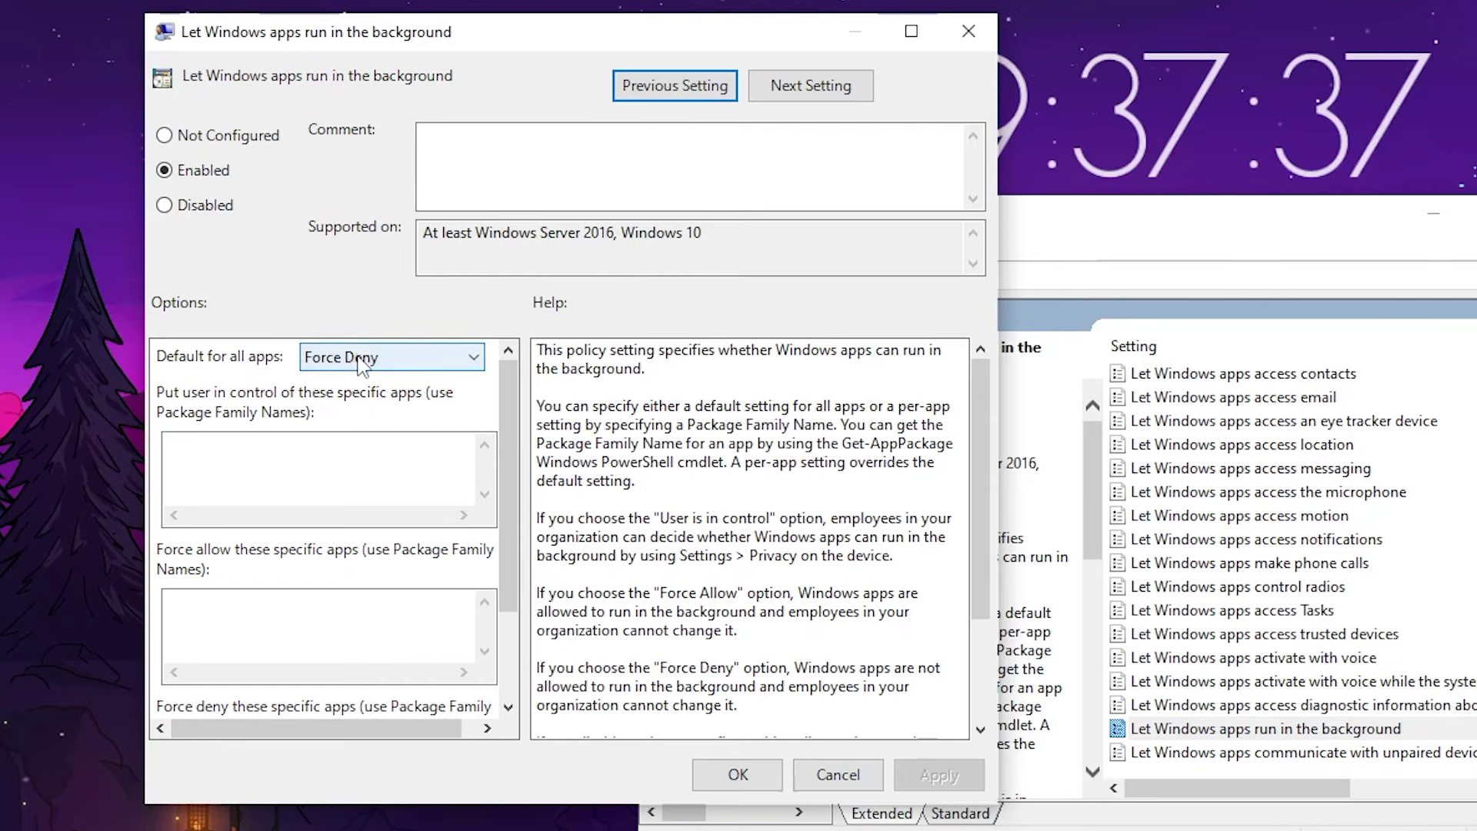
{"action": "left_click", "coordinate": [740, 775]}
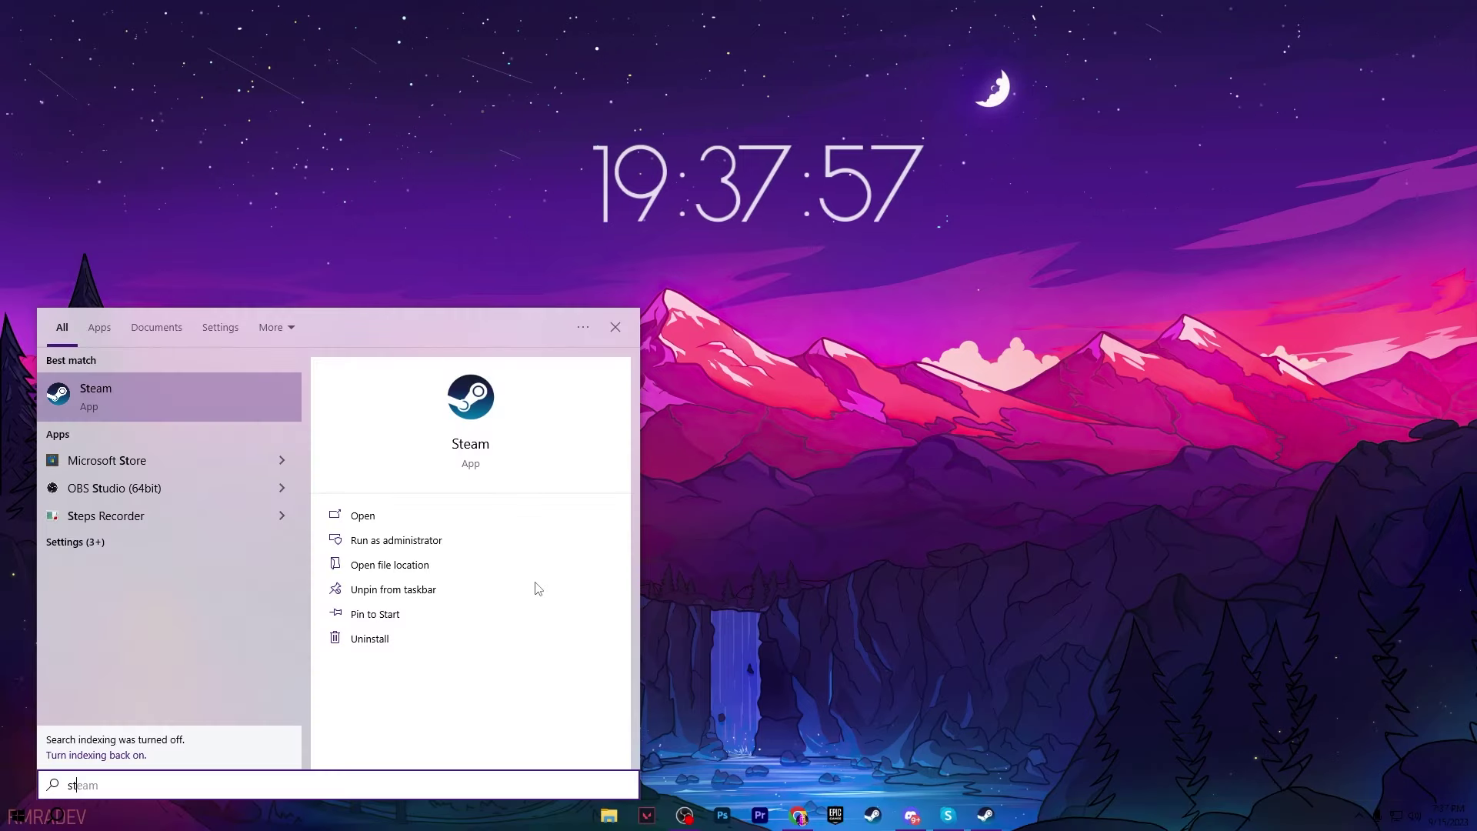
Search Start for 'storage' and open the Storage settings page.
{"action": "type", "text": "ora"}
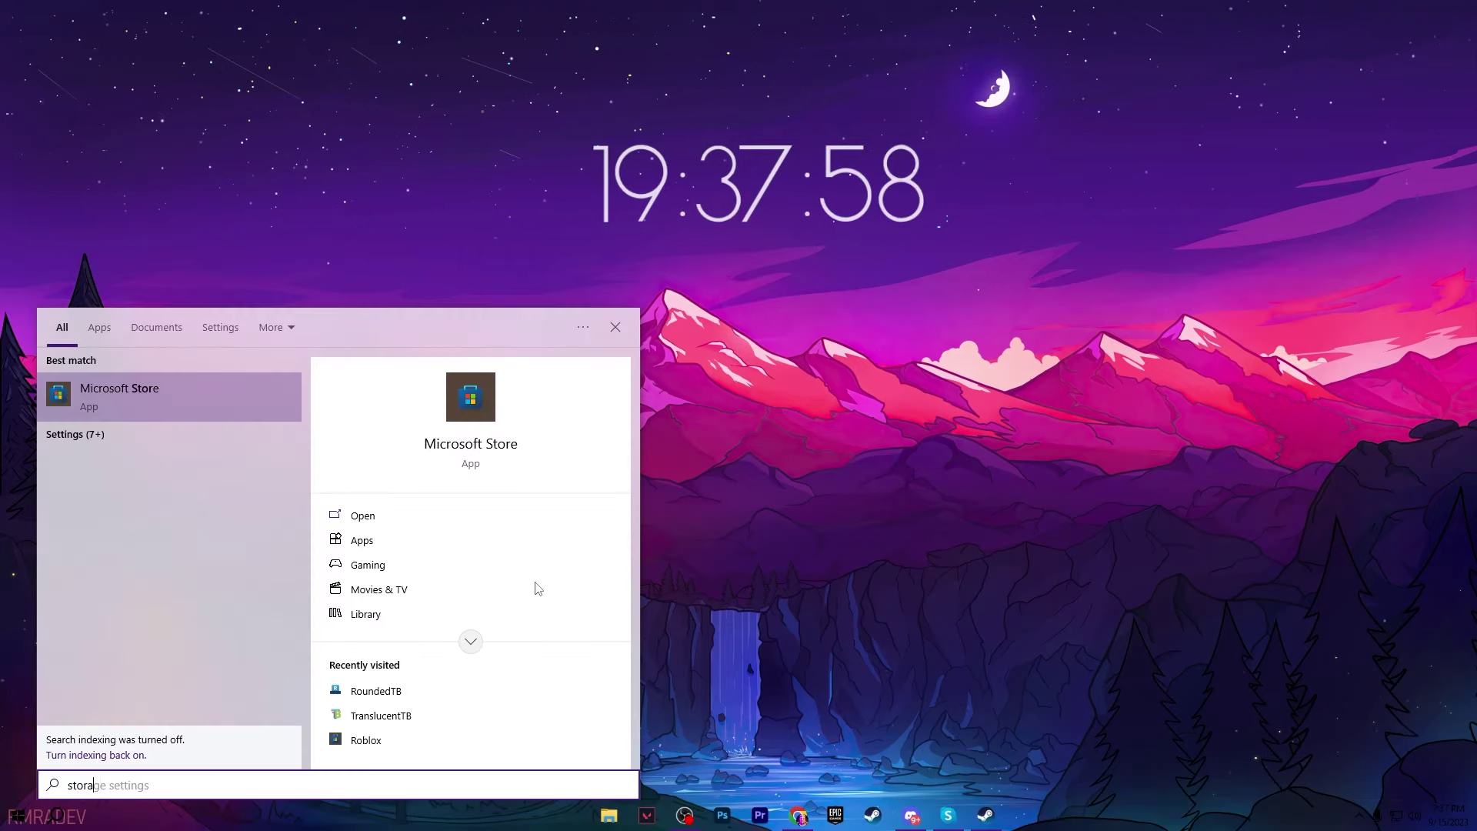
{"action": "type", "text": "ge"}
{"action": "left_click", "coordinate": [122, 399]}
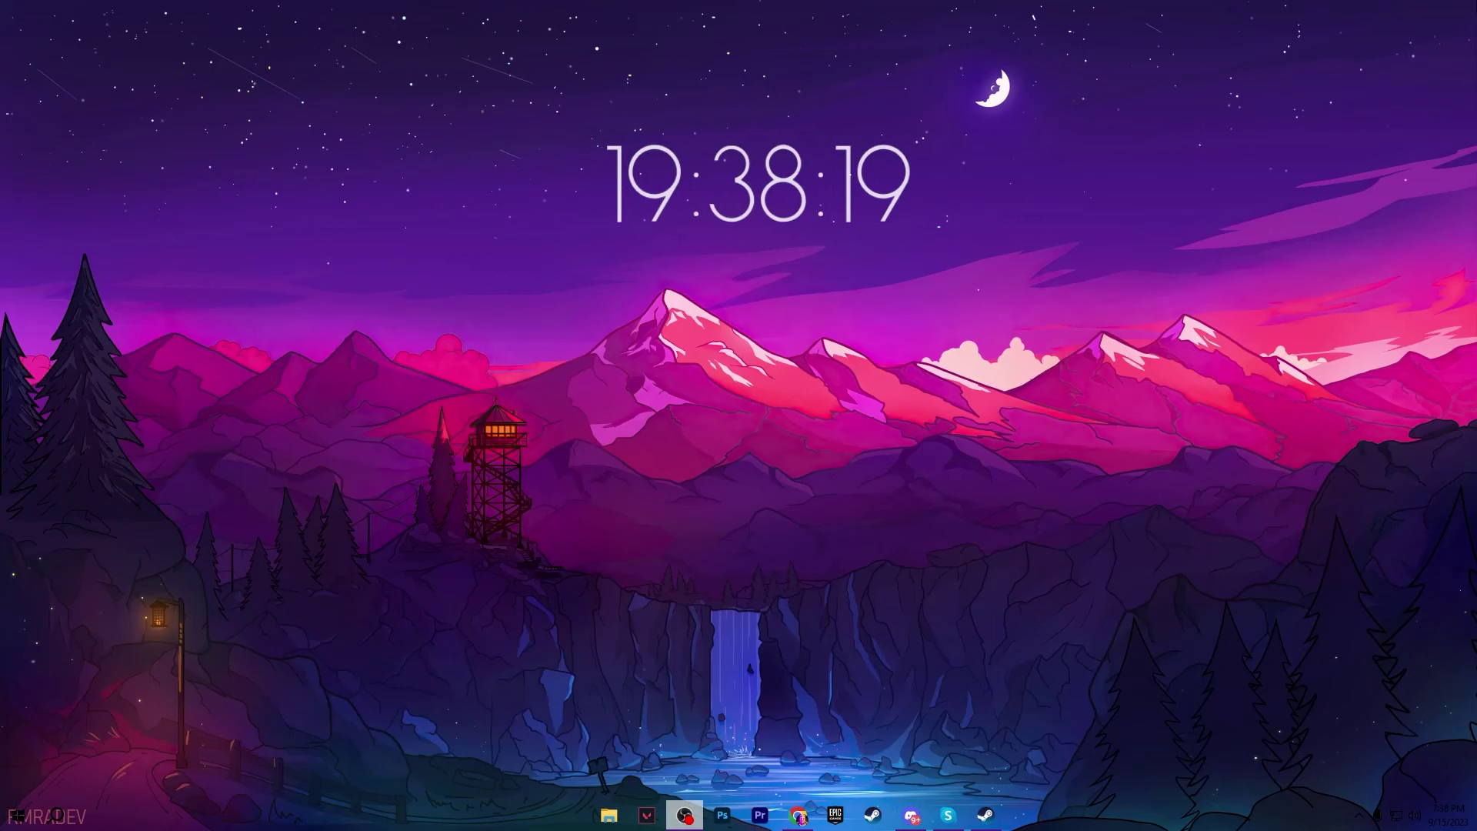
Open the Prefetch folder from the Run dialog and select all its contents.
{"action": "key", "text": "super+r"}
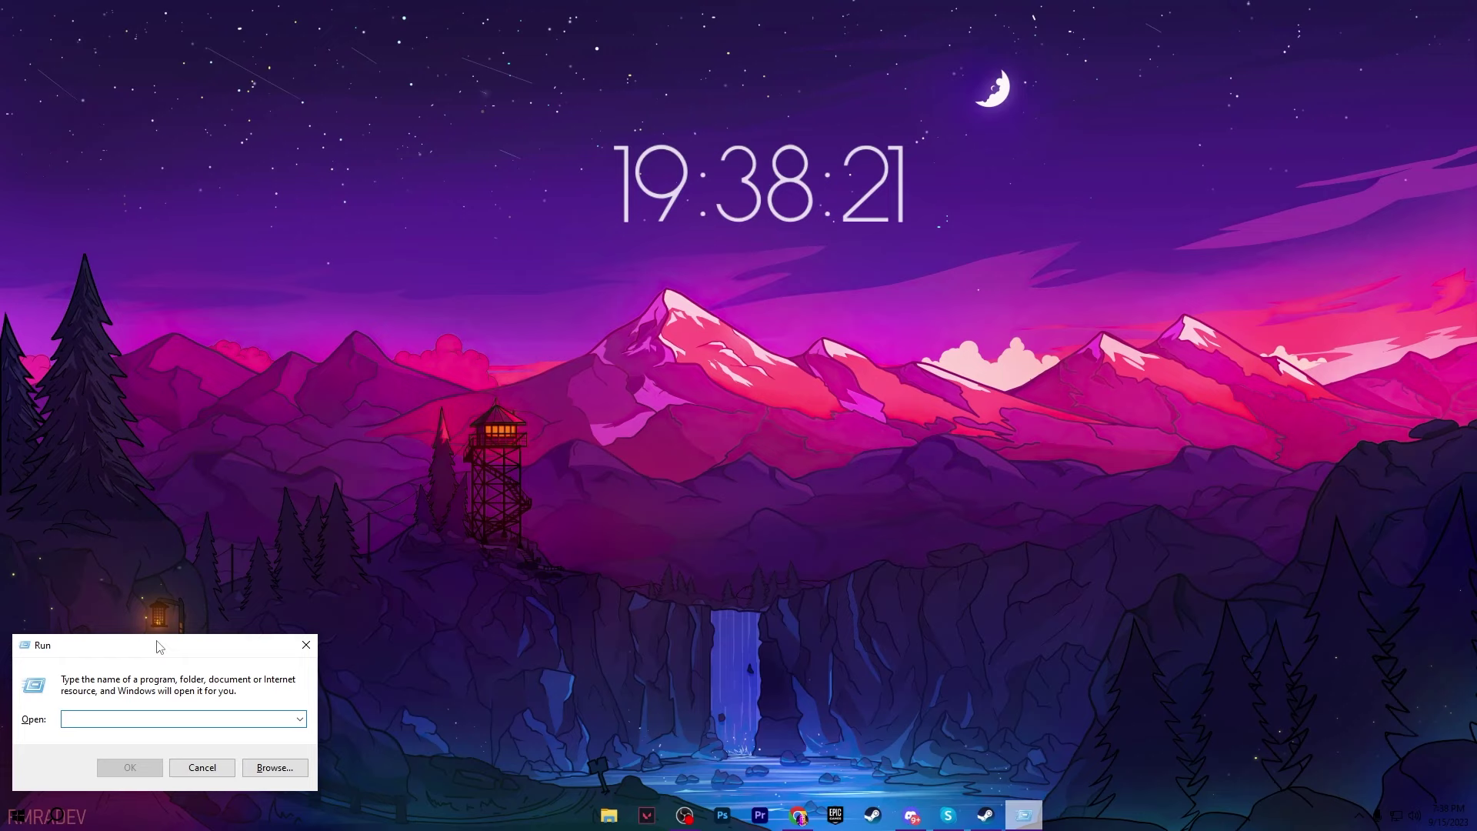
{"action": "left_click_drag", "start_coordinate": [159, 646], "coordinate": [737, 283]}
{"action": "type", "text": "prefetch"}
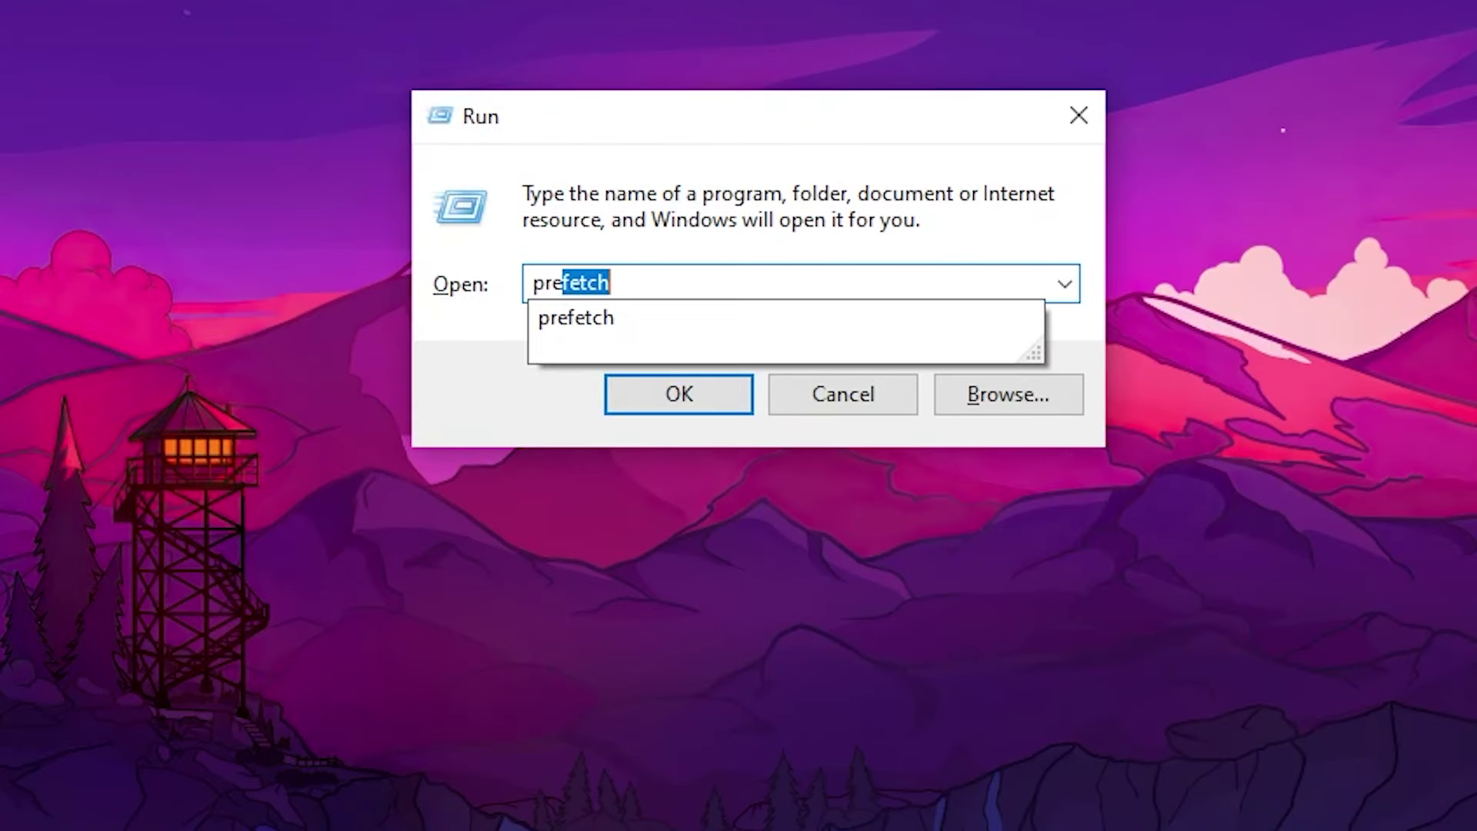
{"action": "key", "text": "Return"}
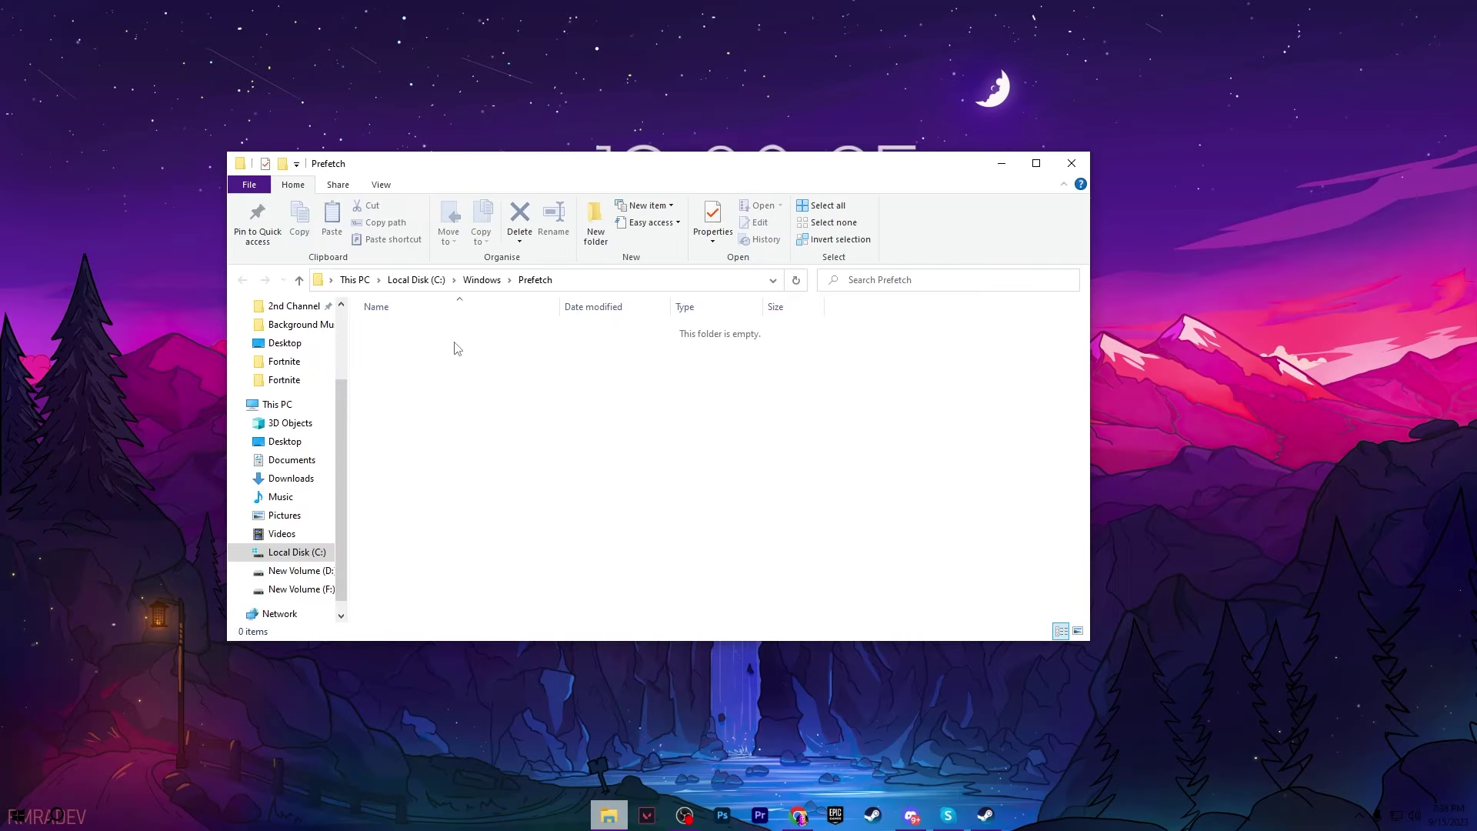
{"action": "left_click_drag", "start_coordinate": [409, 345], "coordinate": [1025, 623]}
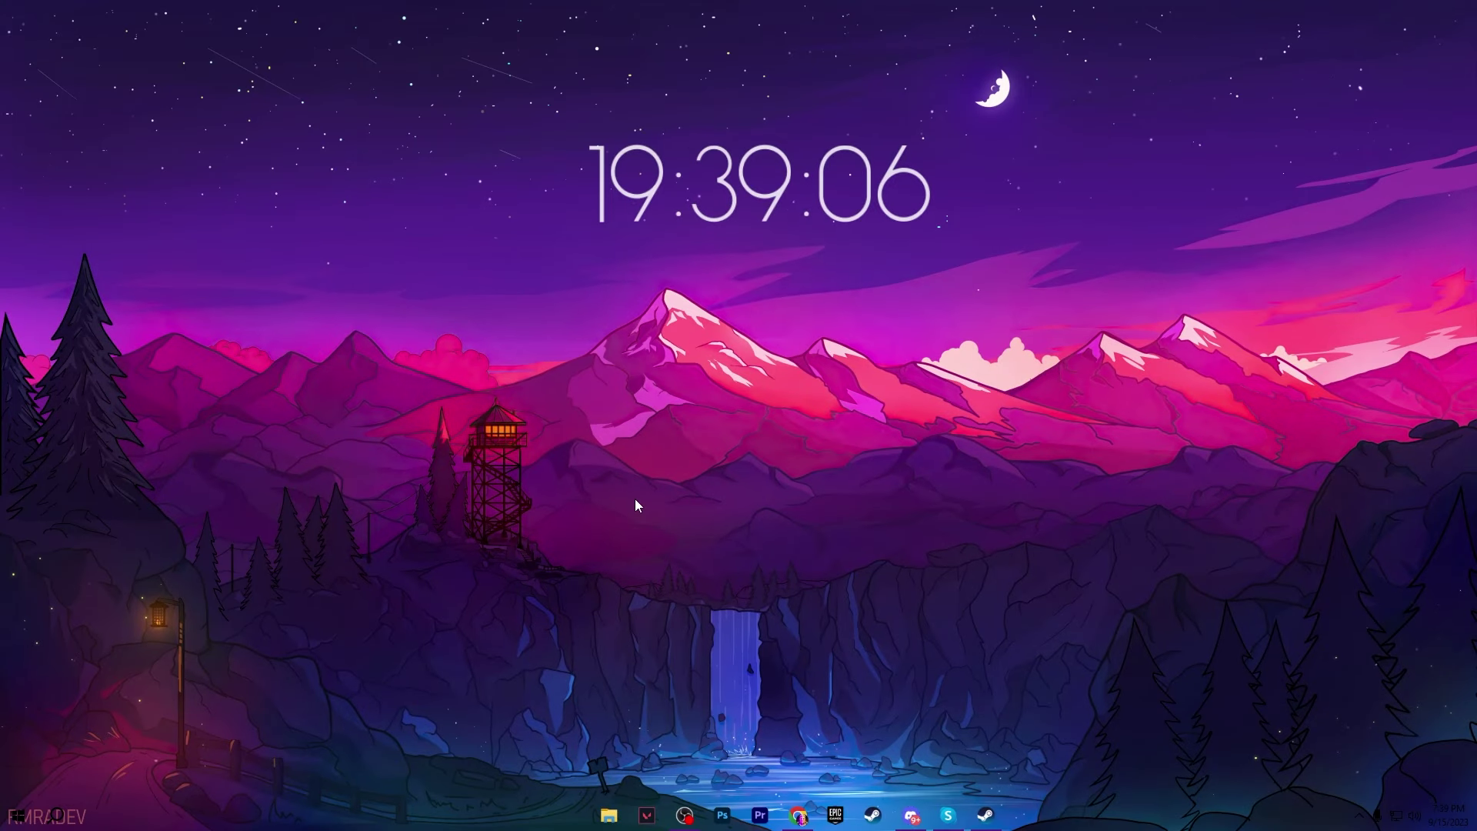
In Command Prompt, run powercfg -duplicatescheme e9a42b02-d5df-448d-aa00-03f14749eb61, then close it.
{"action": "key", "text": "super+r"}
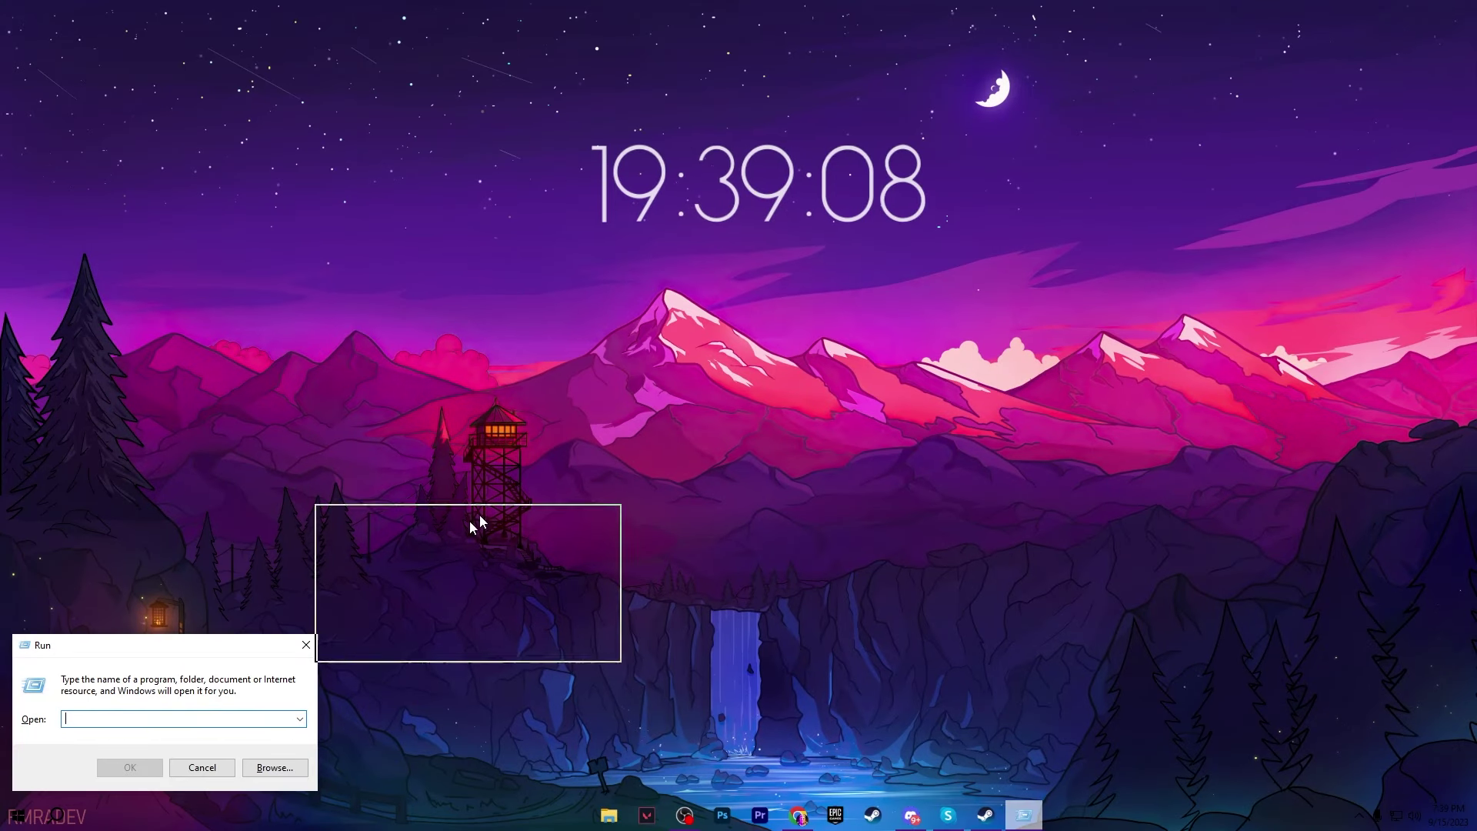
{"action": "left_click_drag", "start_coordinate": [471, 523], "coordinate": [732, 309]}
{"action": "type", "text": "cmd"}
{"action": "key", "text": "Return"}
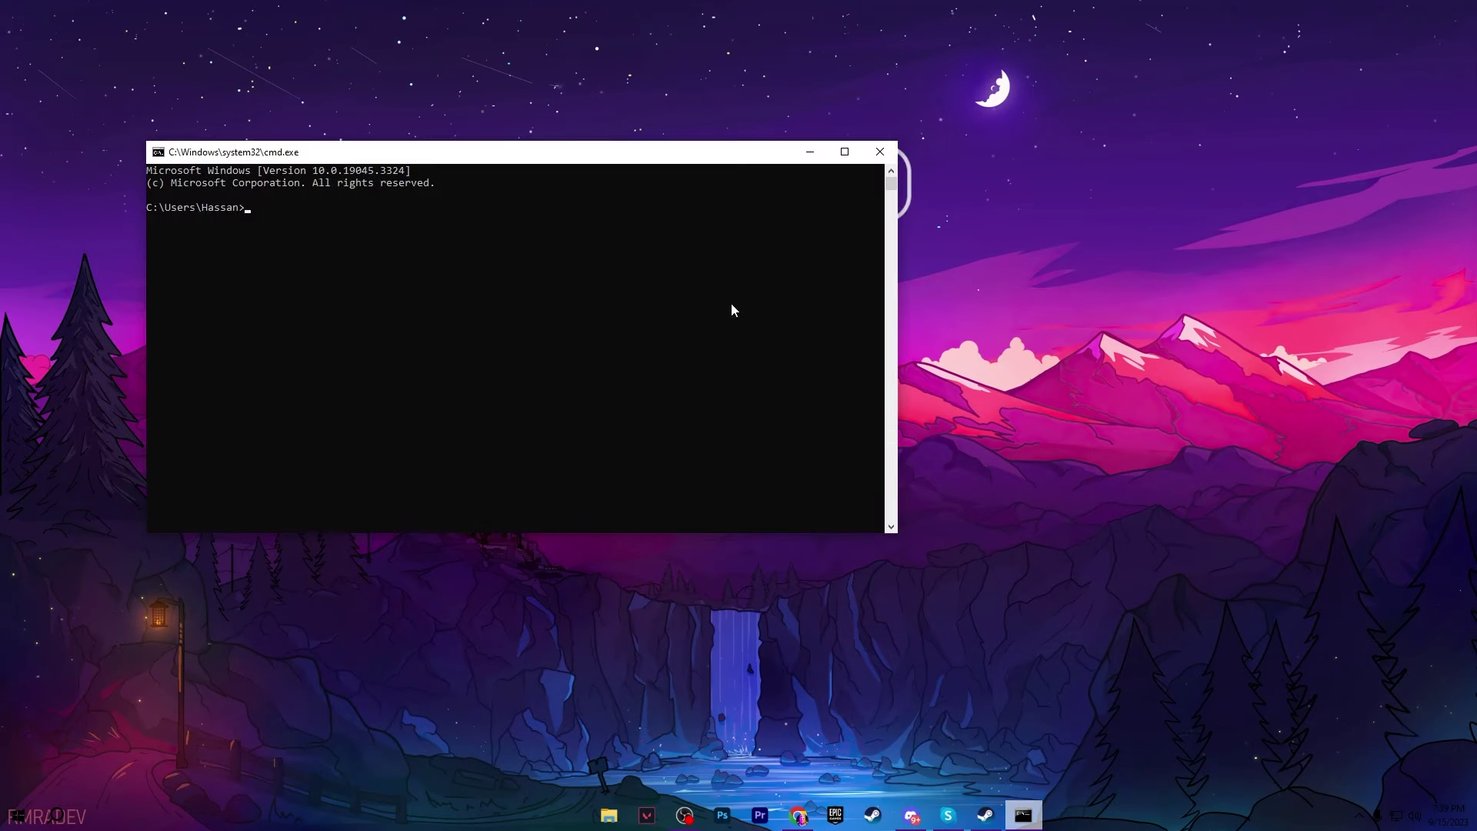
{"action": "type", "text": "powercfg -duplicatescheme e9a42b02-d5df-448d-aa00-03f14749eb61"}
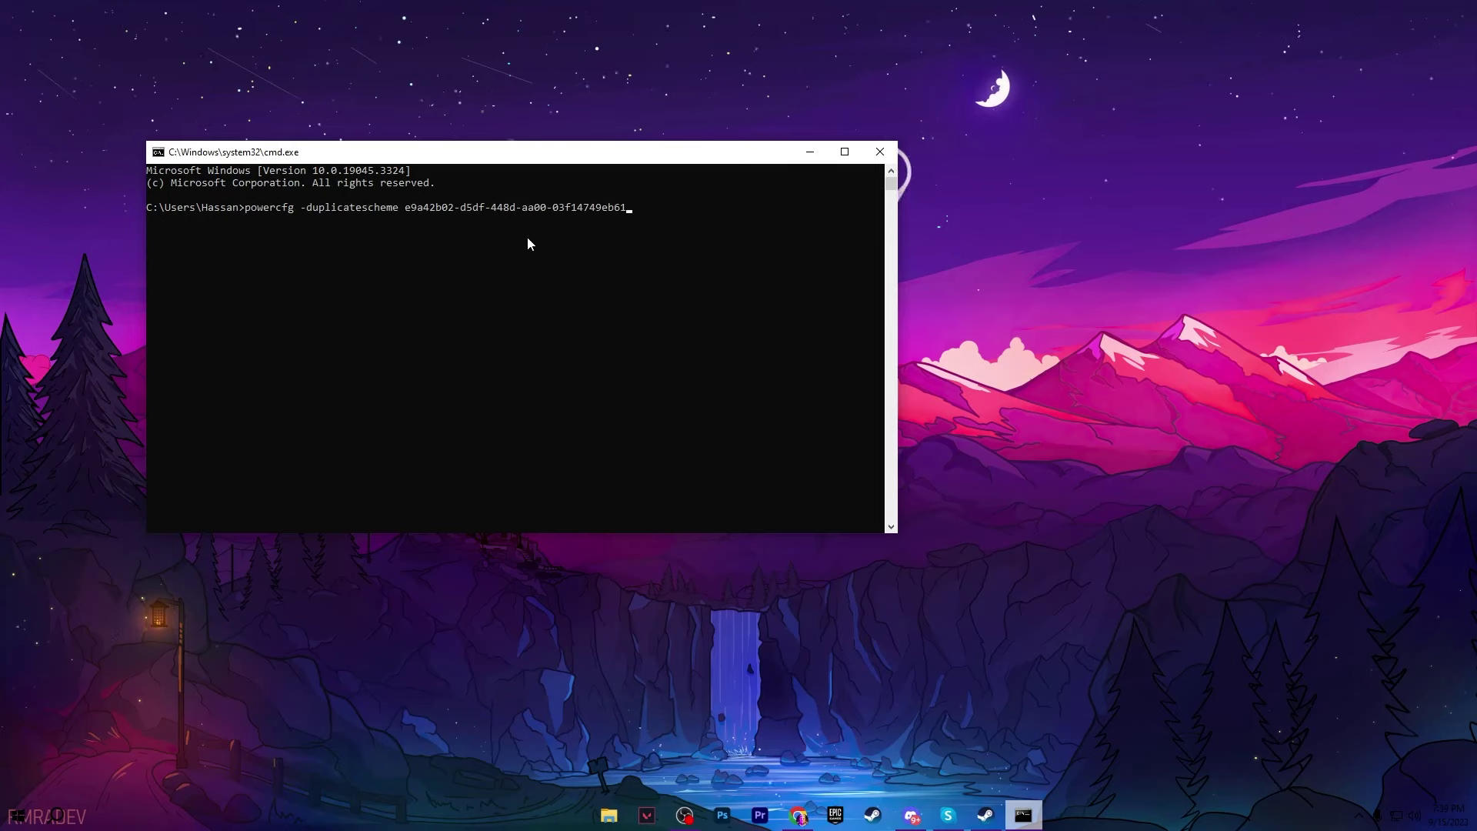
{"action": "key", "text": "Return"}
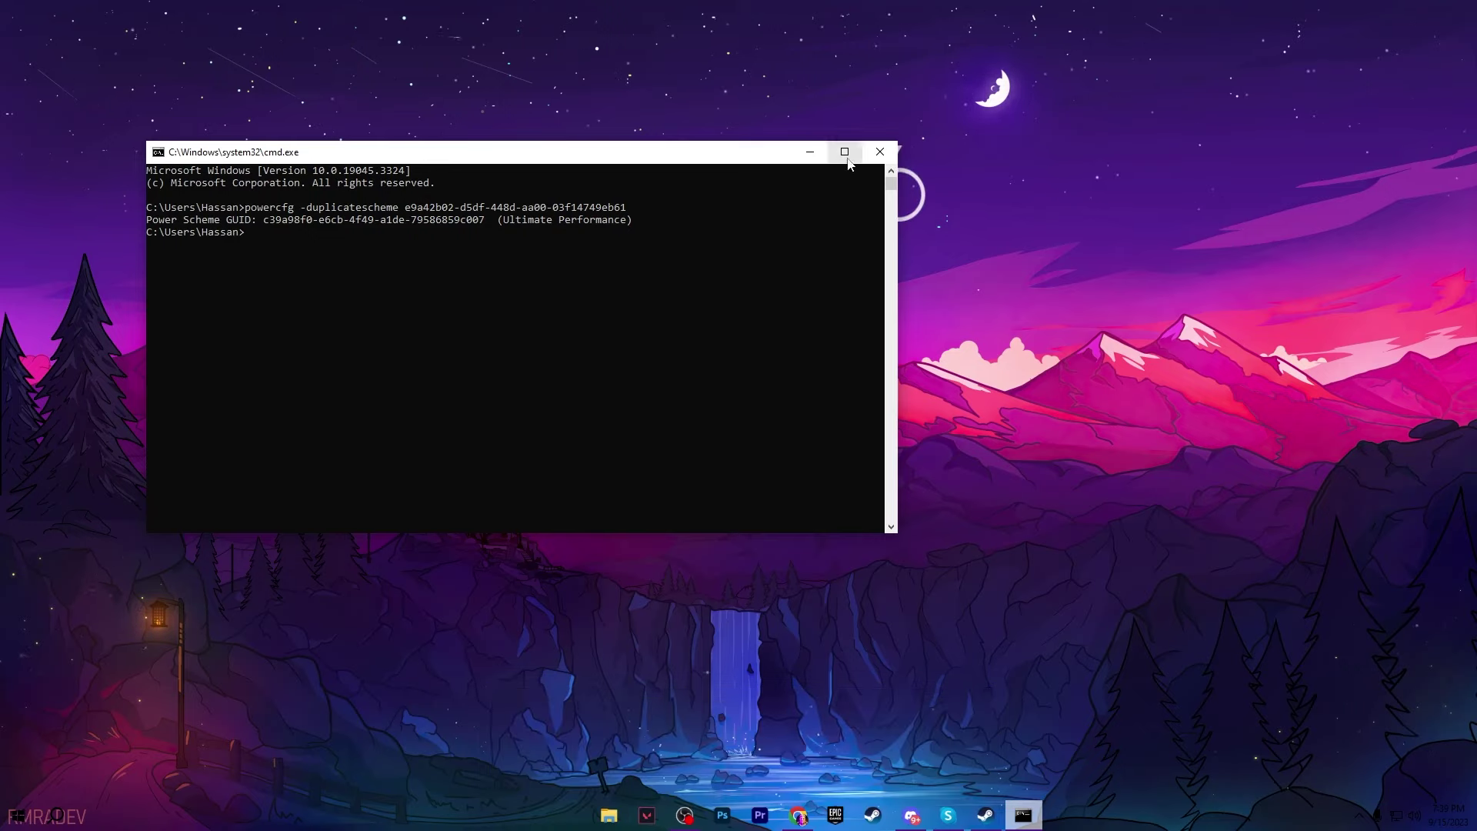
{"action": "left_click", "coordinate": [879, 151]}
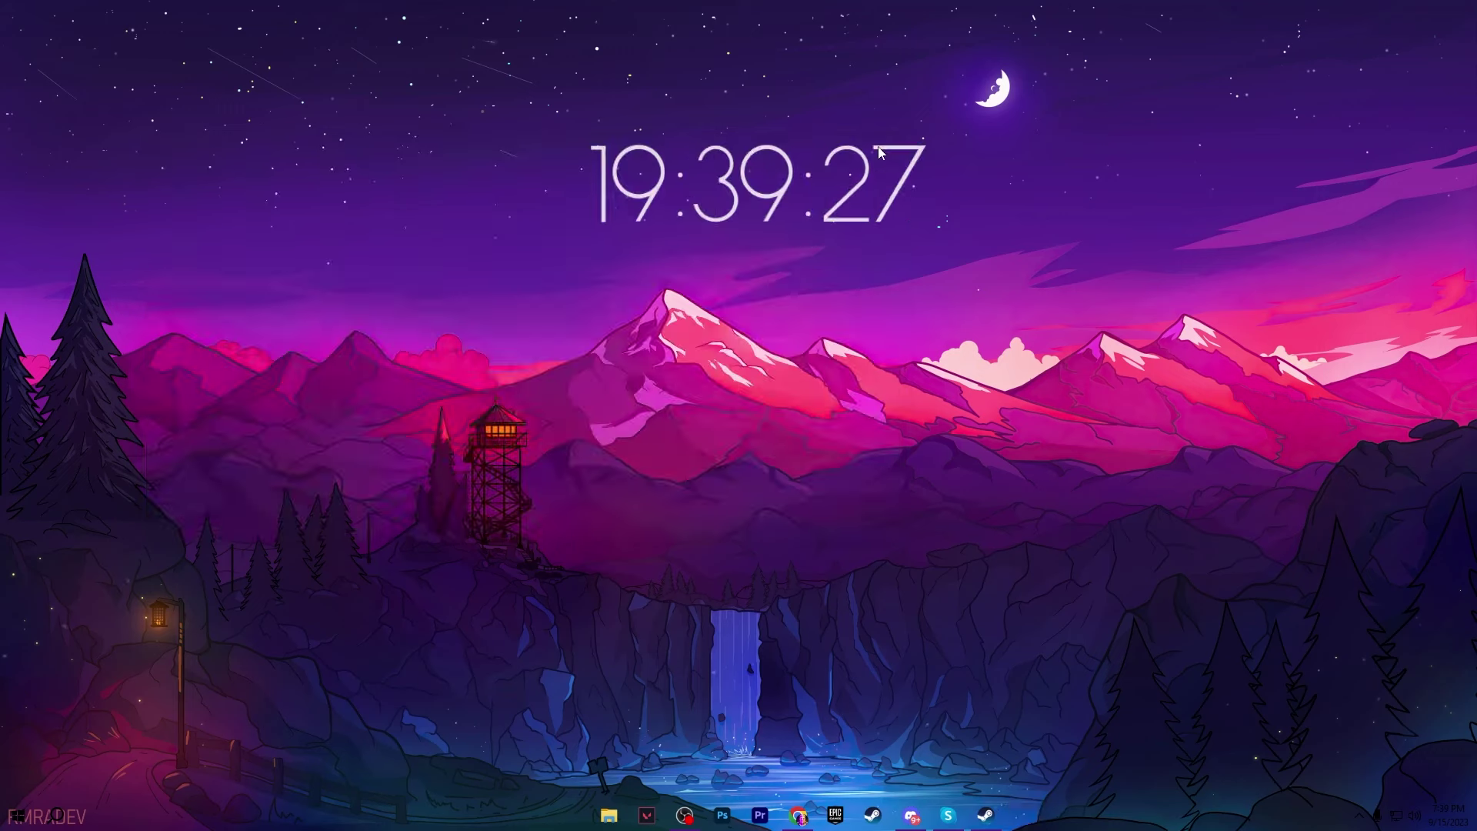
Open Power Options via Additional power settings on the Power & sleep page.
{"action": "left_click", "coordinate": [58, 817]}
{"action": "type", "text": "poww"}
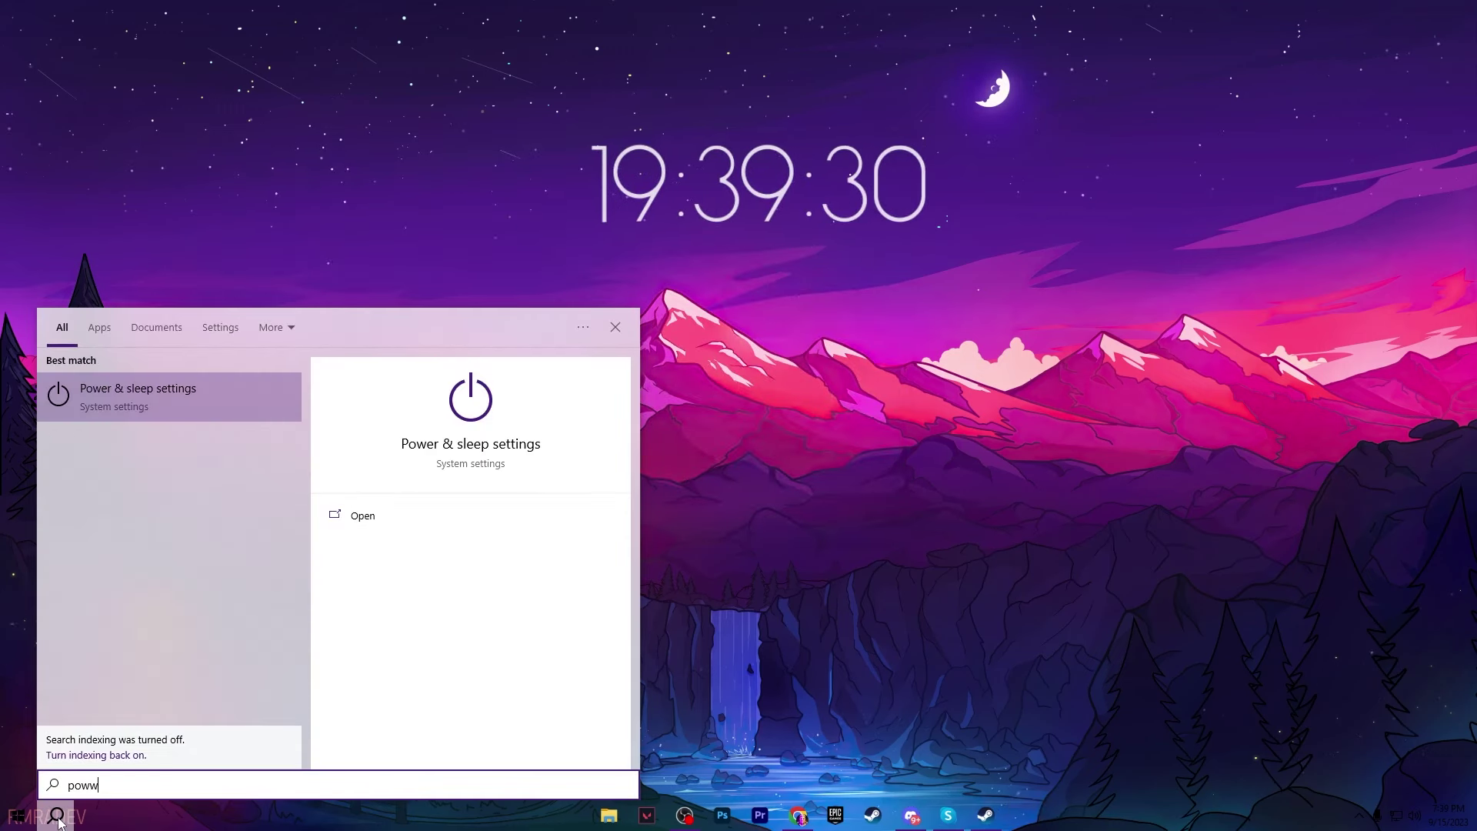
{"action": "left_click", "coordinate": [185, 407]}
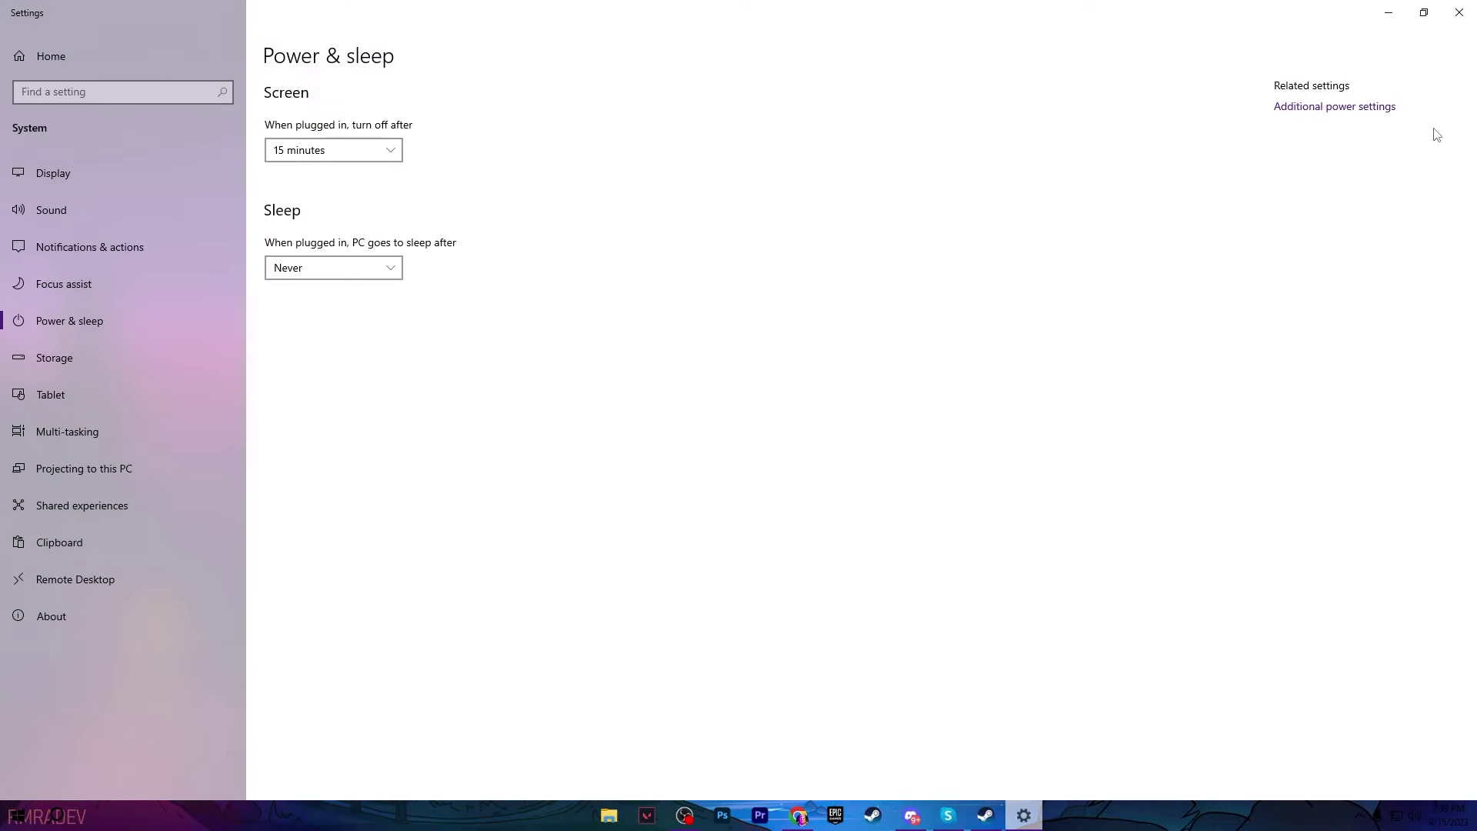
{"action": "left_click", "coordinate": [1326, 108]}
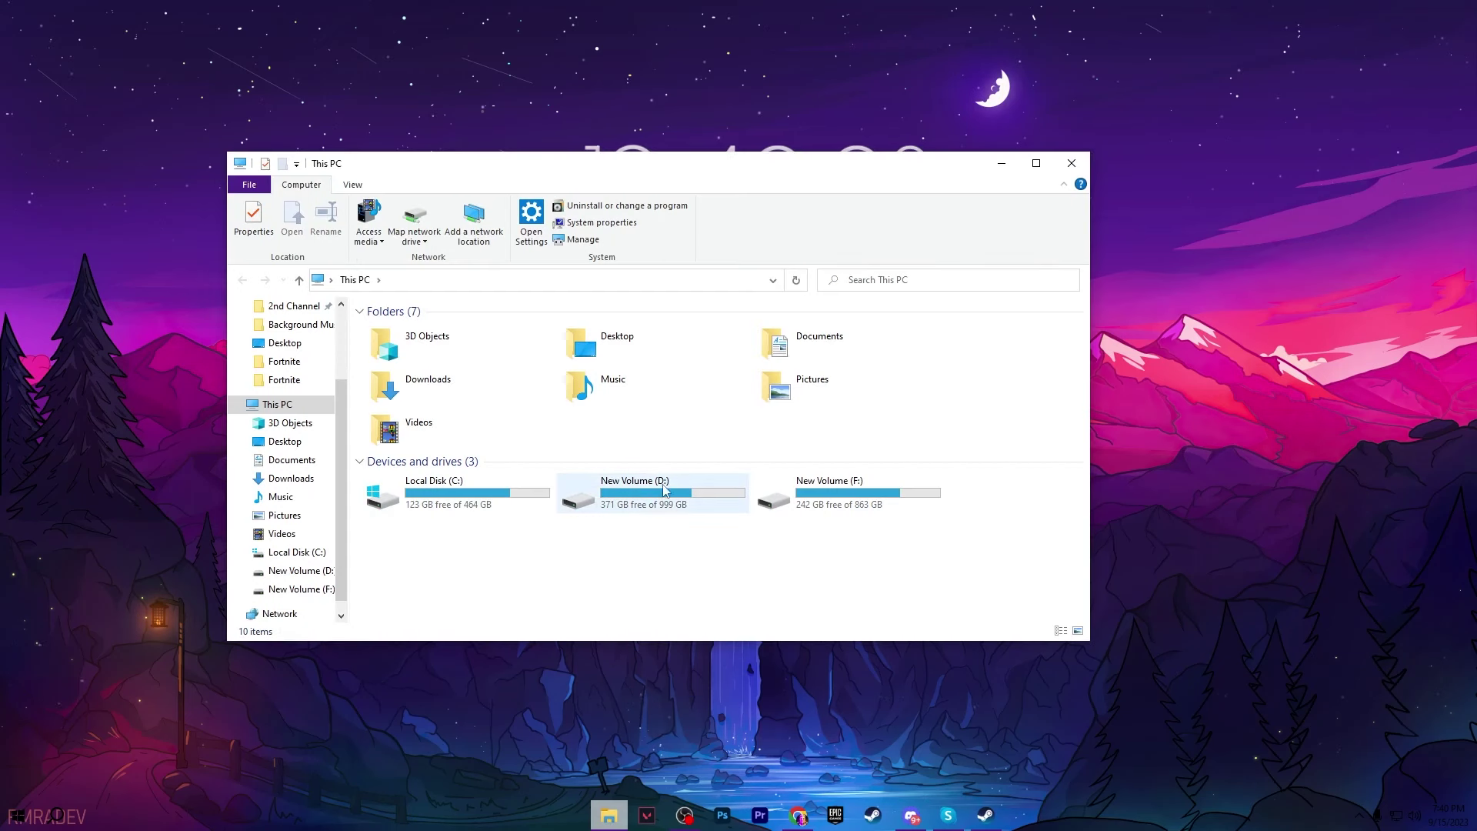
Open Properties of GTA5.exe in D:\Games\GTA.V\Grand Theft Auto V.
{"action": "double_click", "coordinate": [615, 499]}
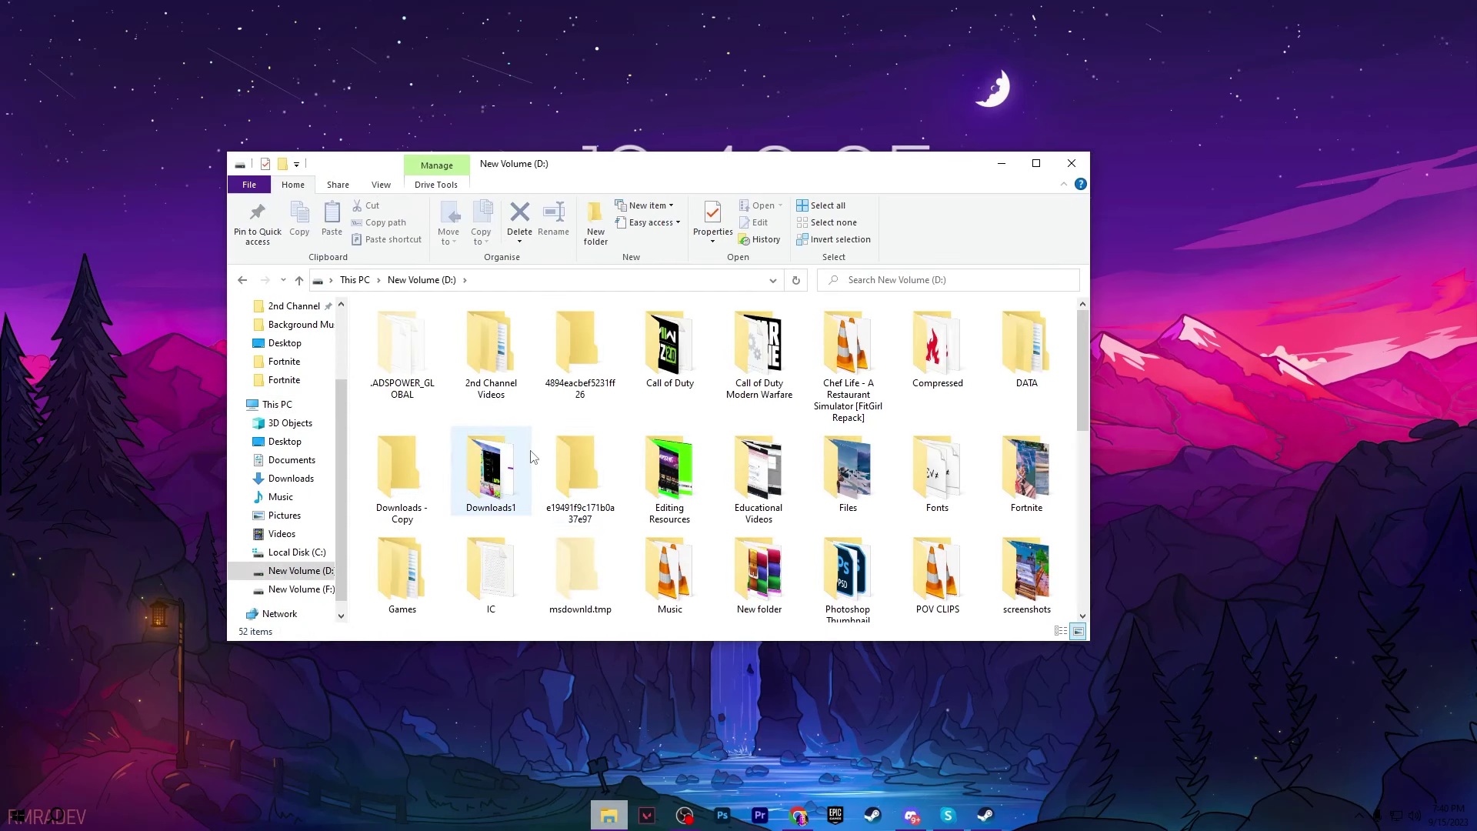
{"action": "double_click", "coordinate": [387, 376]}
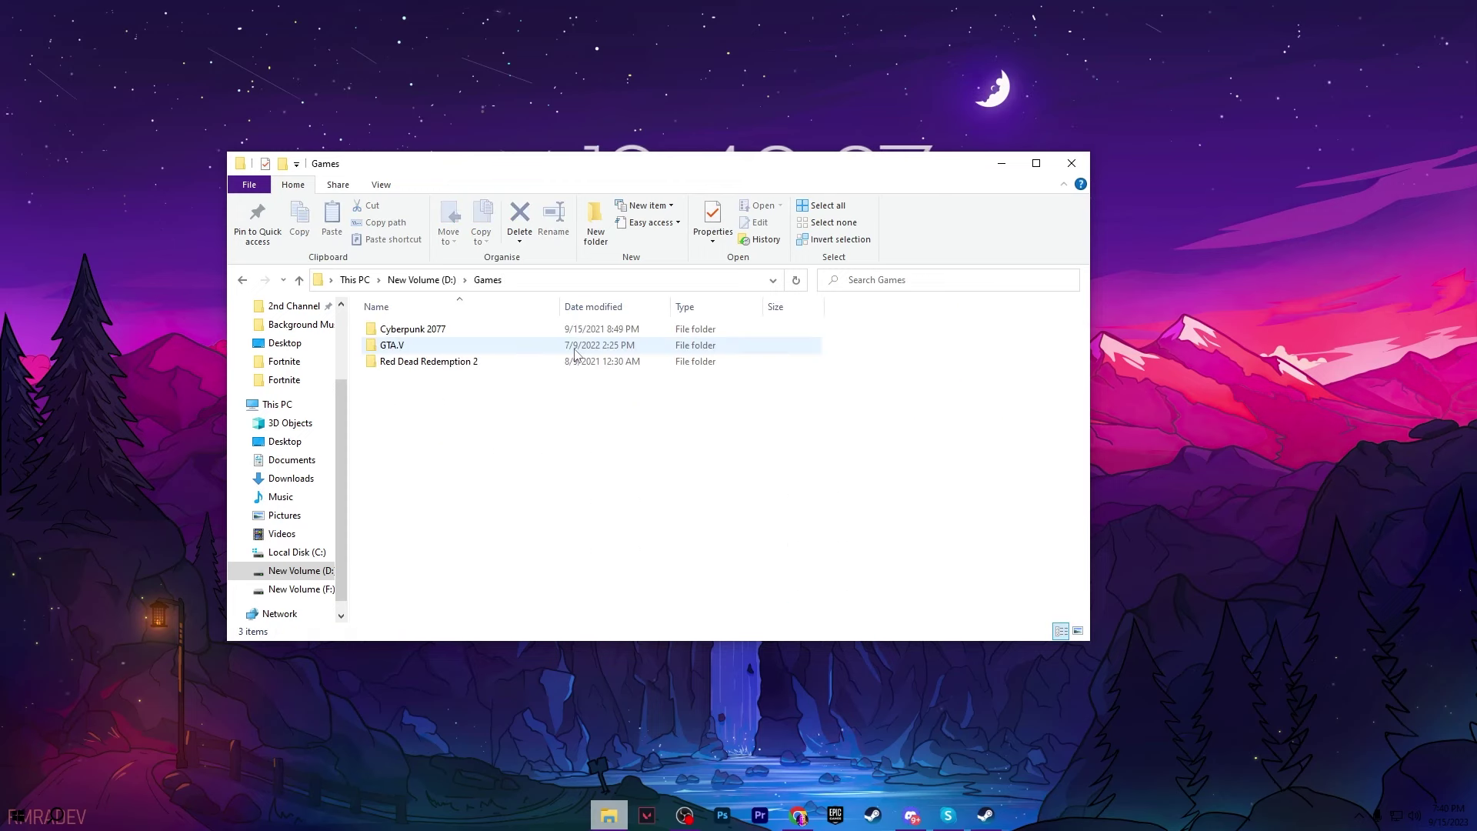
{"action": "double_click", "coordinate": [384, 347]}
{"action": "double_click", "coordinate": [427, 346]}
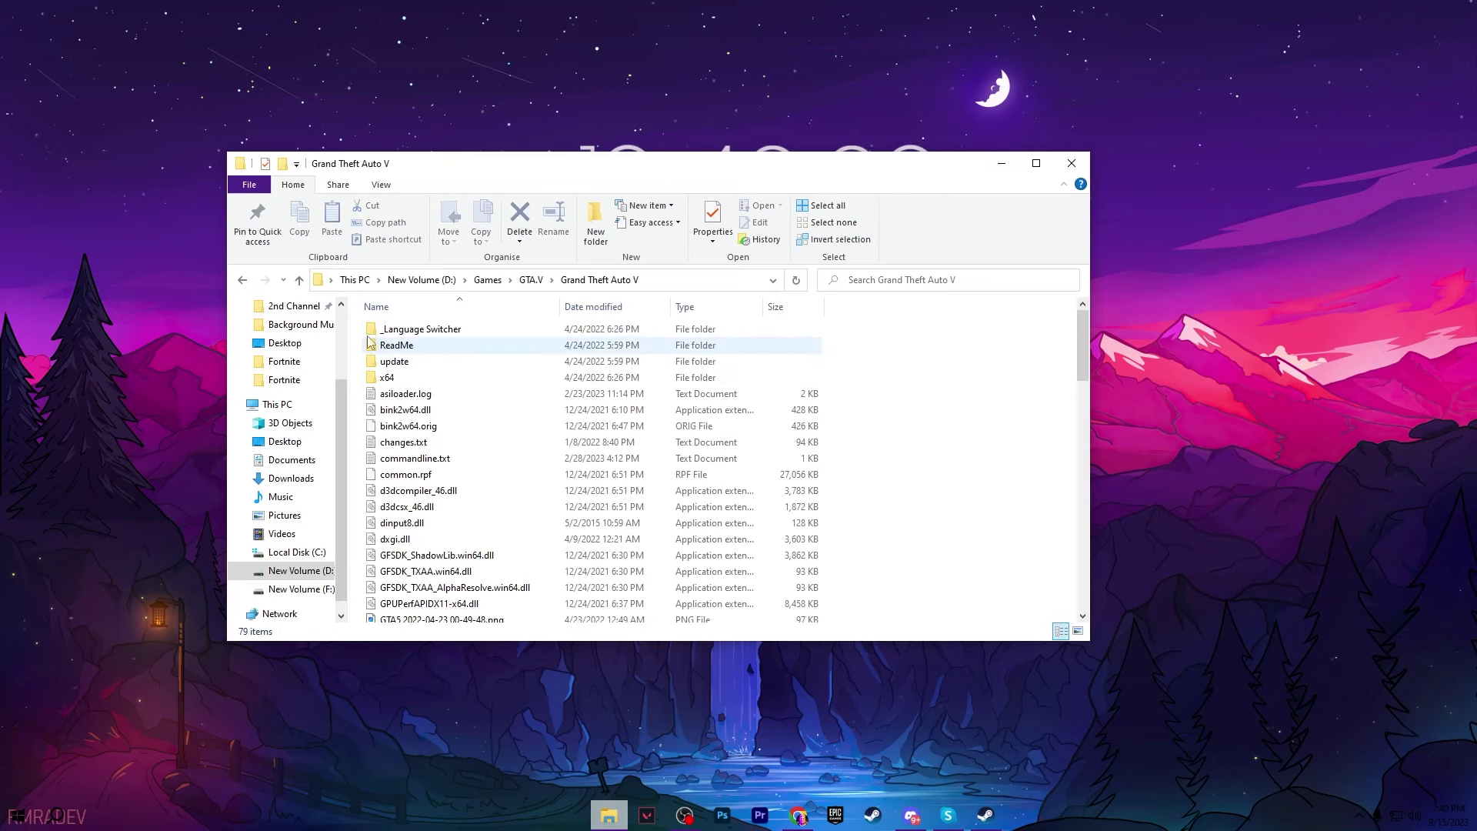
{"action": "scroll", "coordinate": [561, 462], "scroll_direction": "down", "scroll_amount": 10}
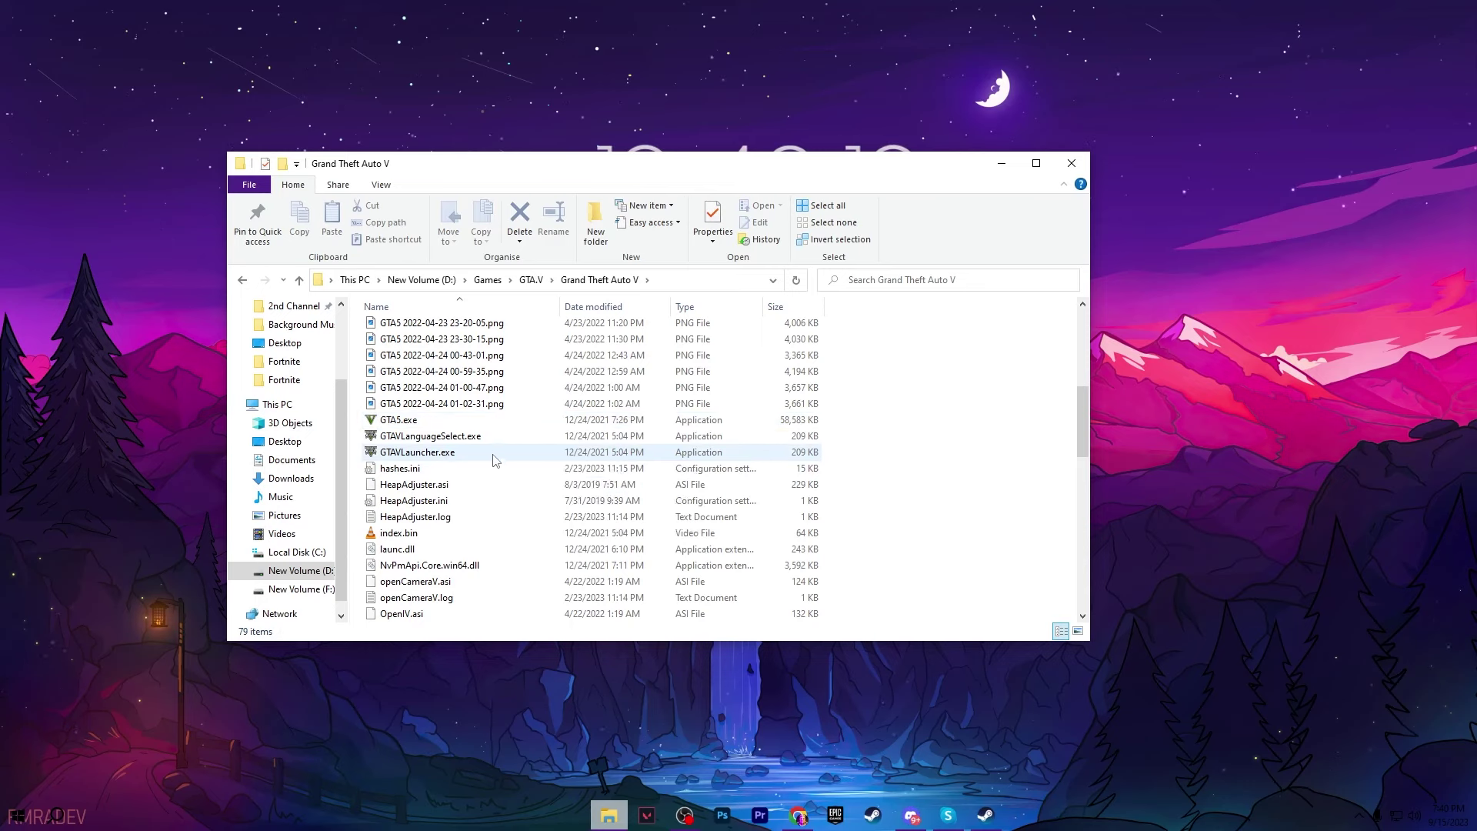
{"action": "right_click", "coordinate": [385, 421]}
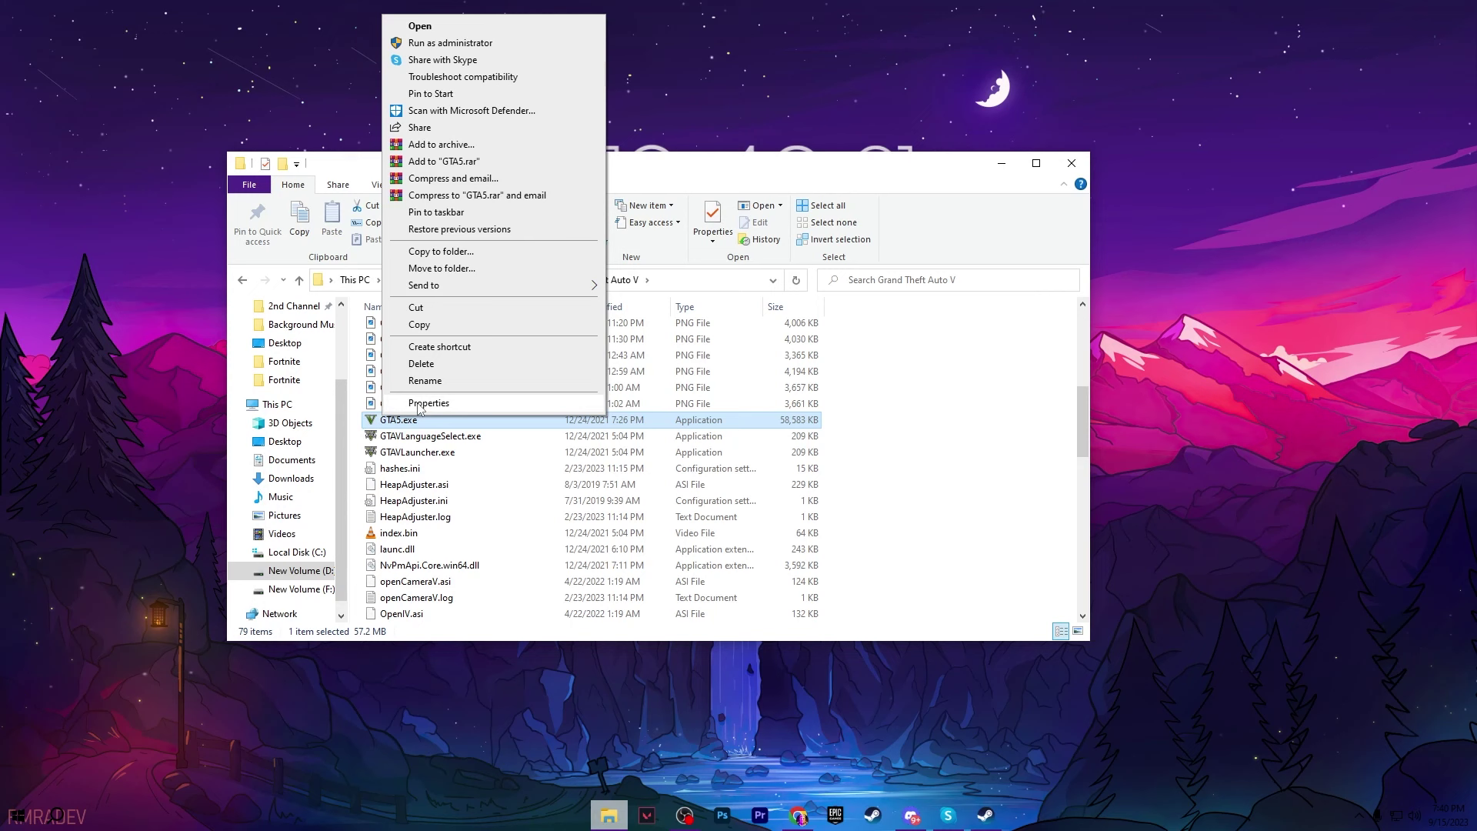
{"action": "left_click", "coordinate": [417, 408]}
For GTA5.exe, disable full-screen optimisations and set high DPI scaling override to Application.
{"action": "left_click", "coordinate": [527, 426]}
{"action": "left_click_drag", "start_coordinate": [531, 385], "coordinate": [632, 206]}
{"action": "left_click", "coordinate": [561, 474]}
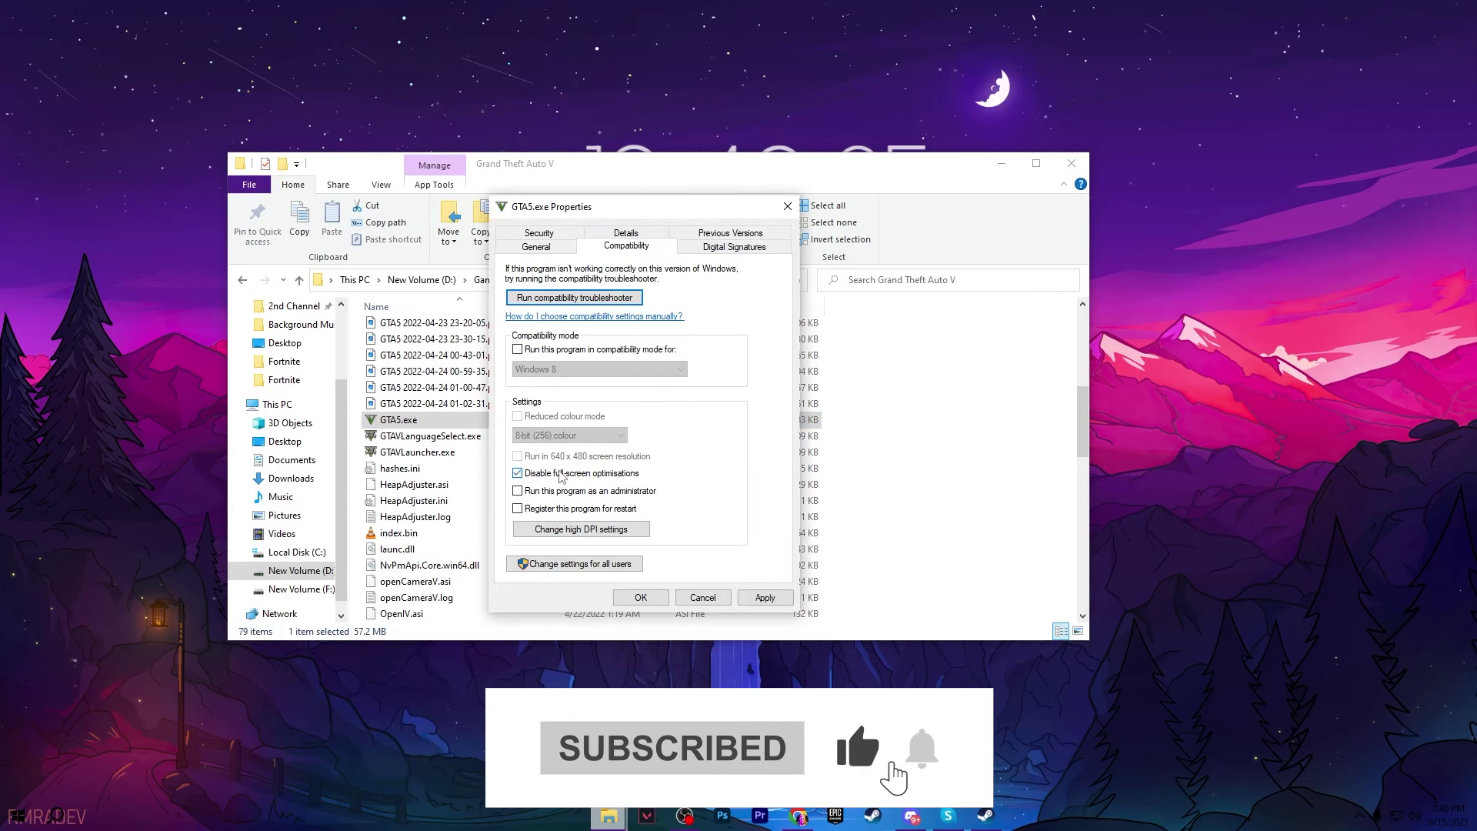
{"action": "left_click", "coordinate": [592, 529]}
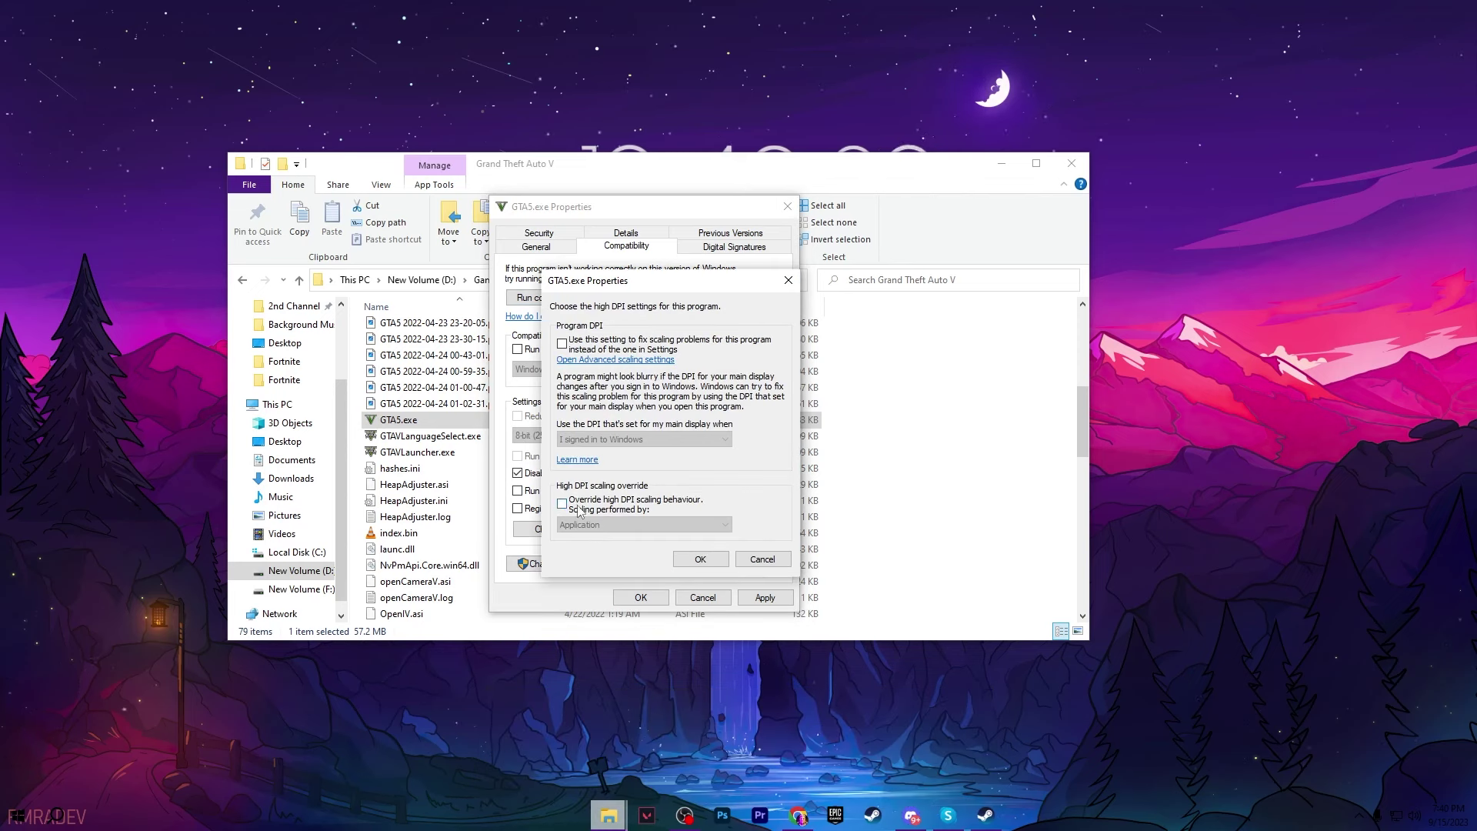
{"action": "left_click", "coordinate": [684, 505]}
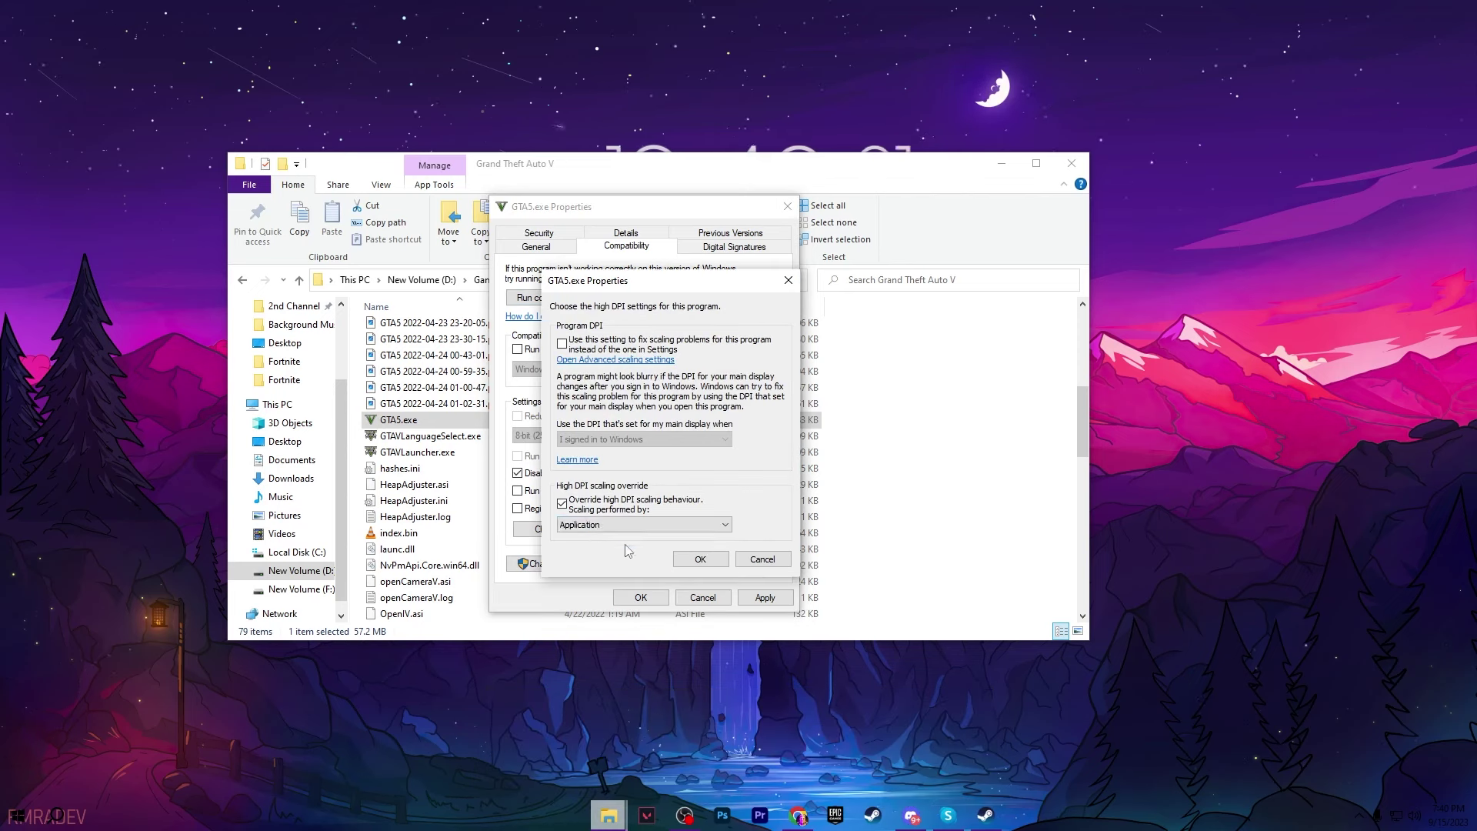
{"action": "left_click", "coordinate": [700, 559]}
{"action": "left_click", "coordinate": [765, 598]}
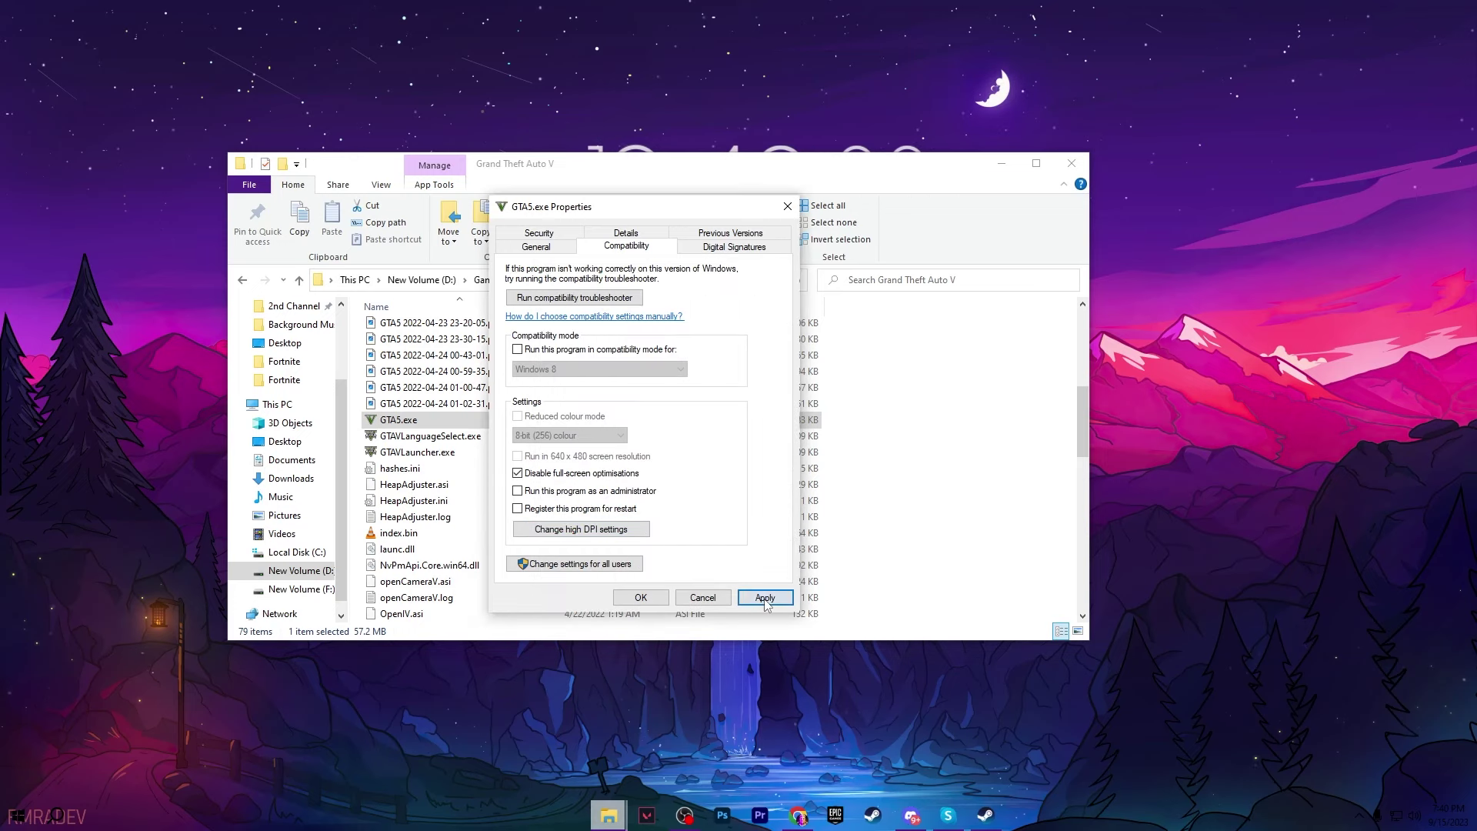
{"action": "left_click", "coordinate": [641, 598]}
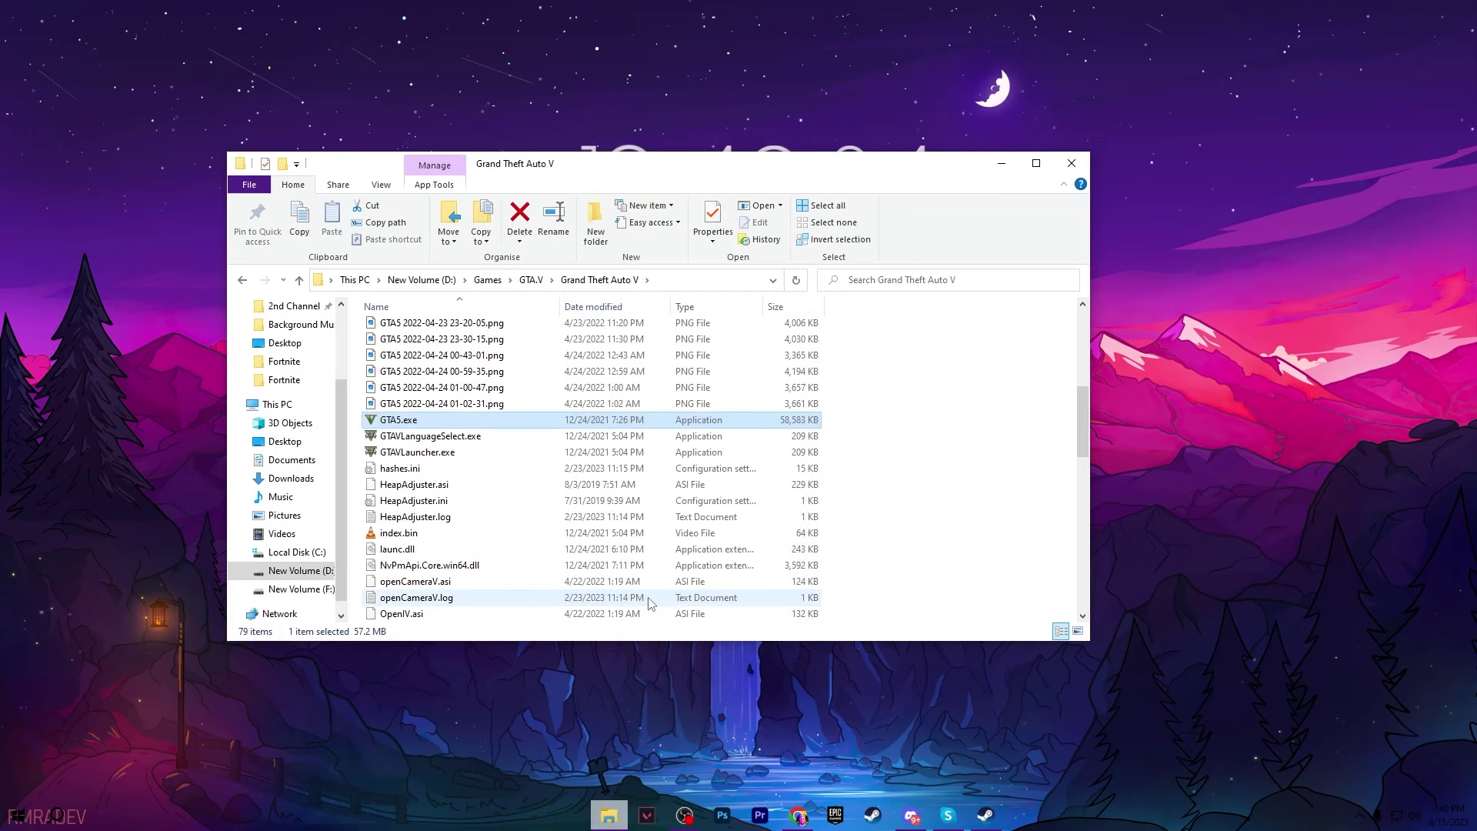
Close the game folder and open Graphics settings from the desktop's Display settings.
{"action": "left_click", "coordinate": [1072, 164]}
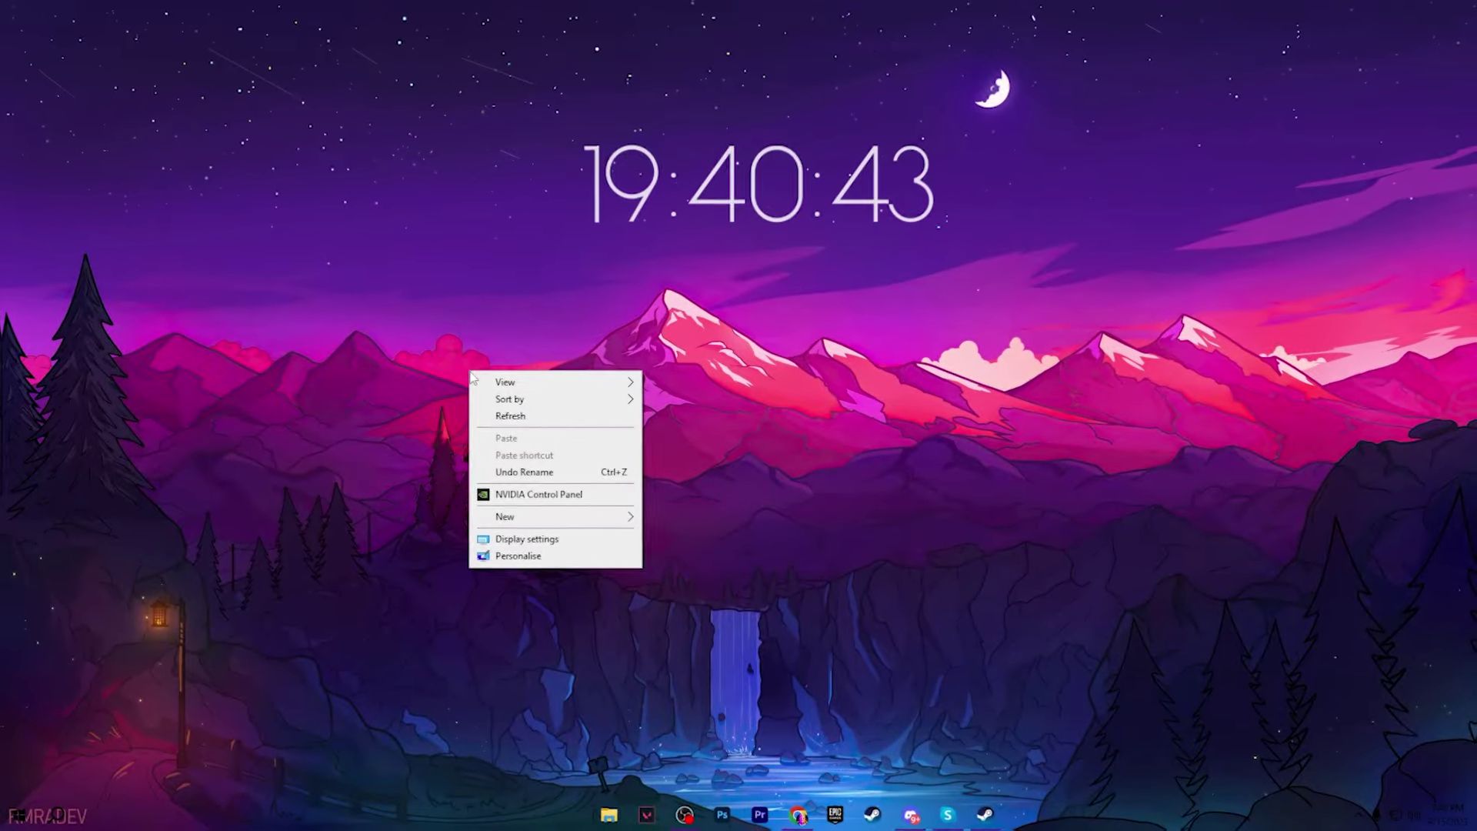
{"action": "left_click", "coordinate": [526, 539]}
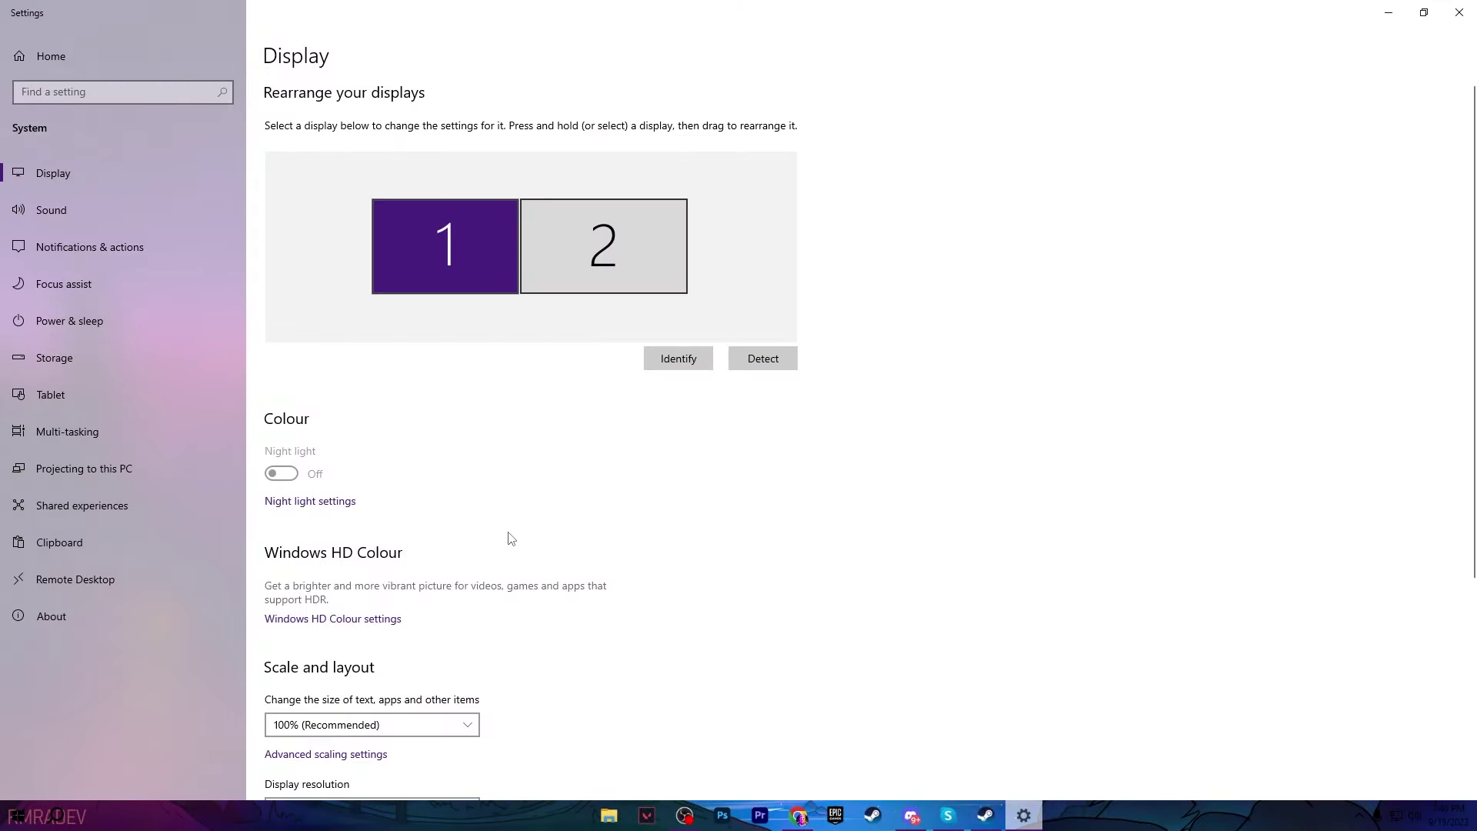
{"action": "scroll", "coordinate": [538, 523], "scroll_direction": "down", "scroll_amount": 5}
{"action": "left_click", "coordinate": [307, 731]}
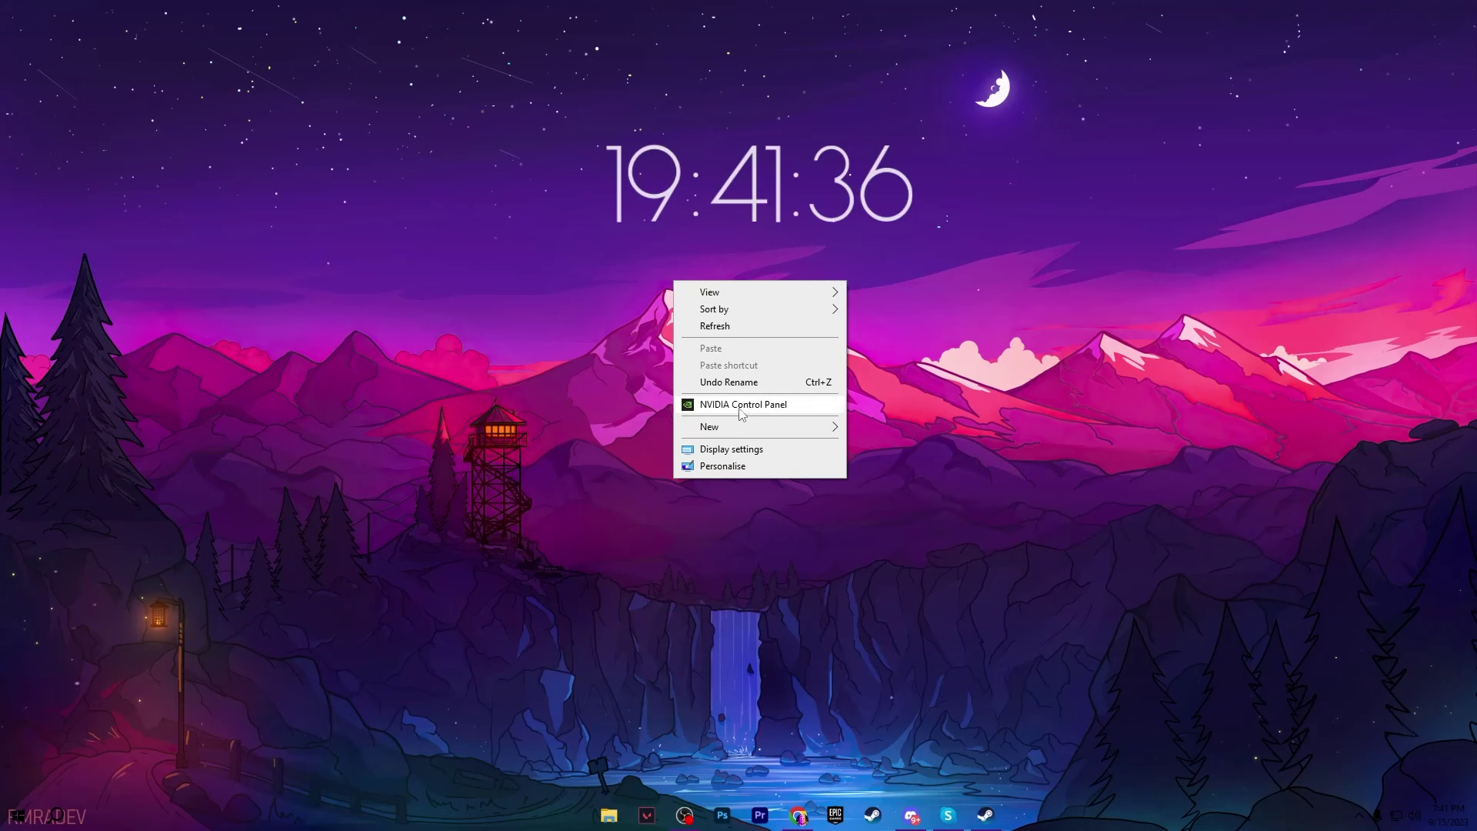
Open NVIDIA Control Panel, accept the licence, and choose Use the advanced 3D image settings.
{"action": "left_click", "coordinate": [742, 408]}
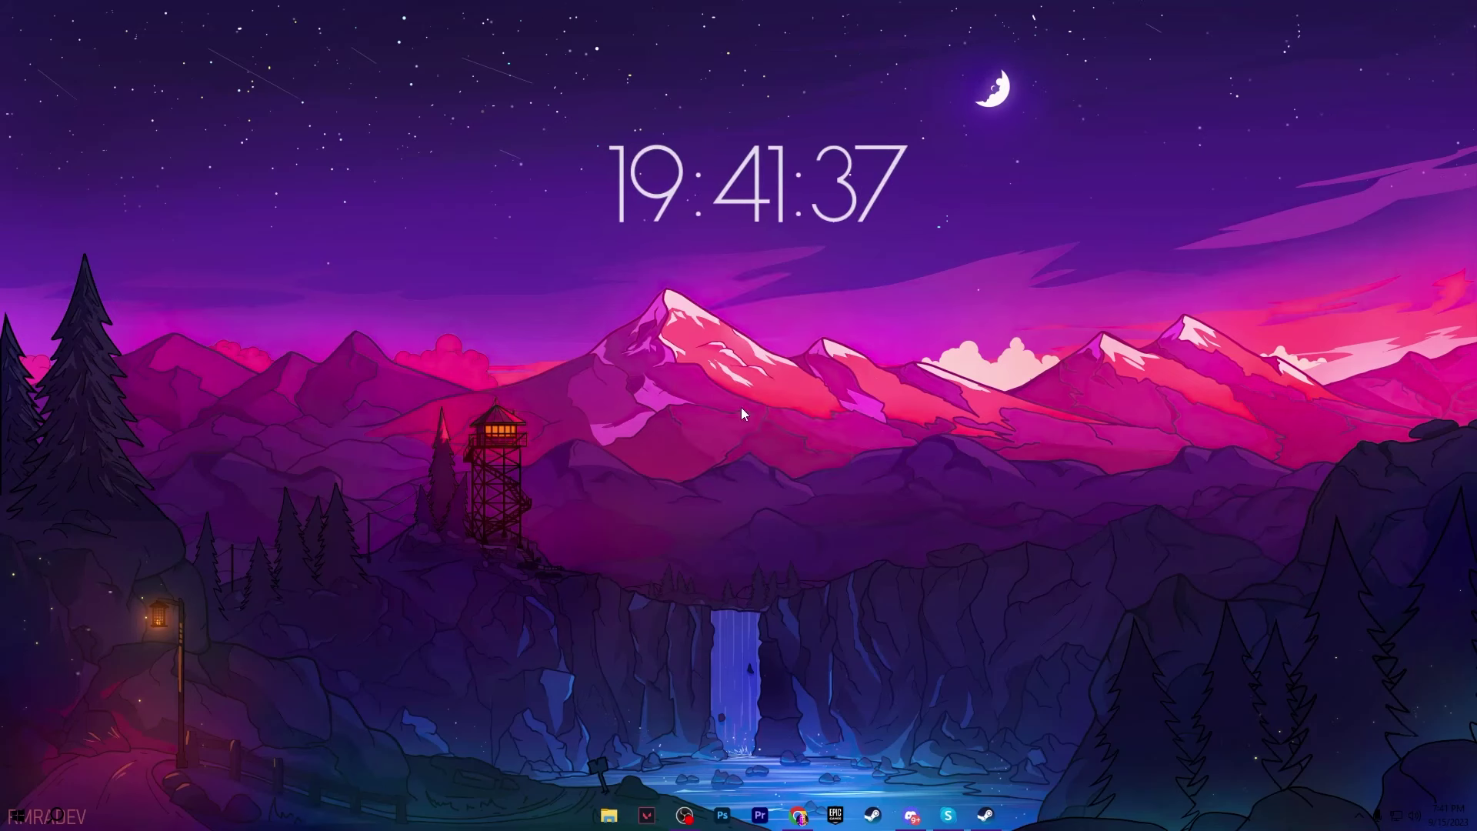
{"action": "left_click", "coordinate": [810, 563]}
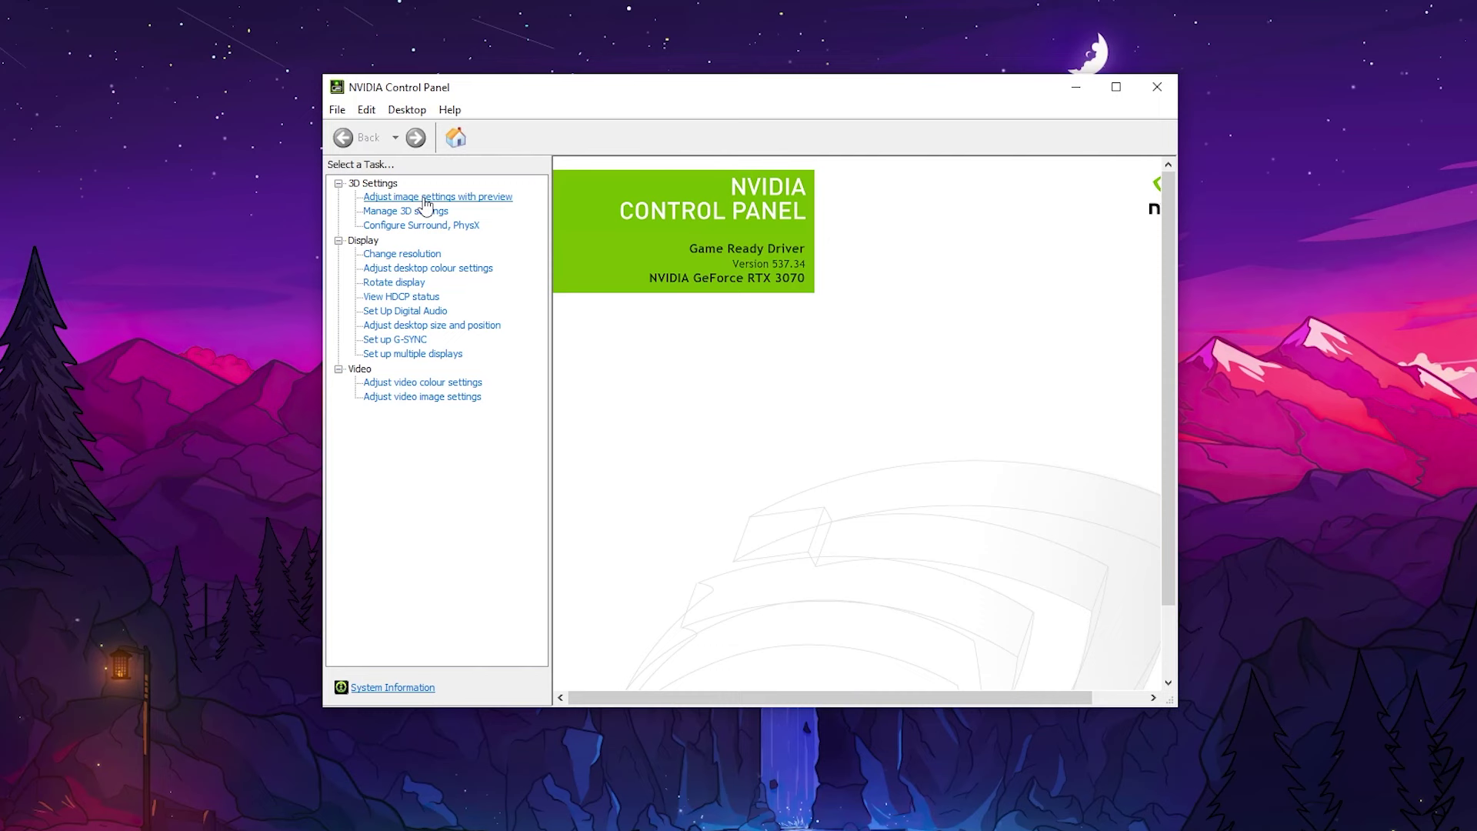
{"action": "left_click", "coordinate": [423, 198]}
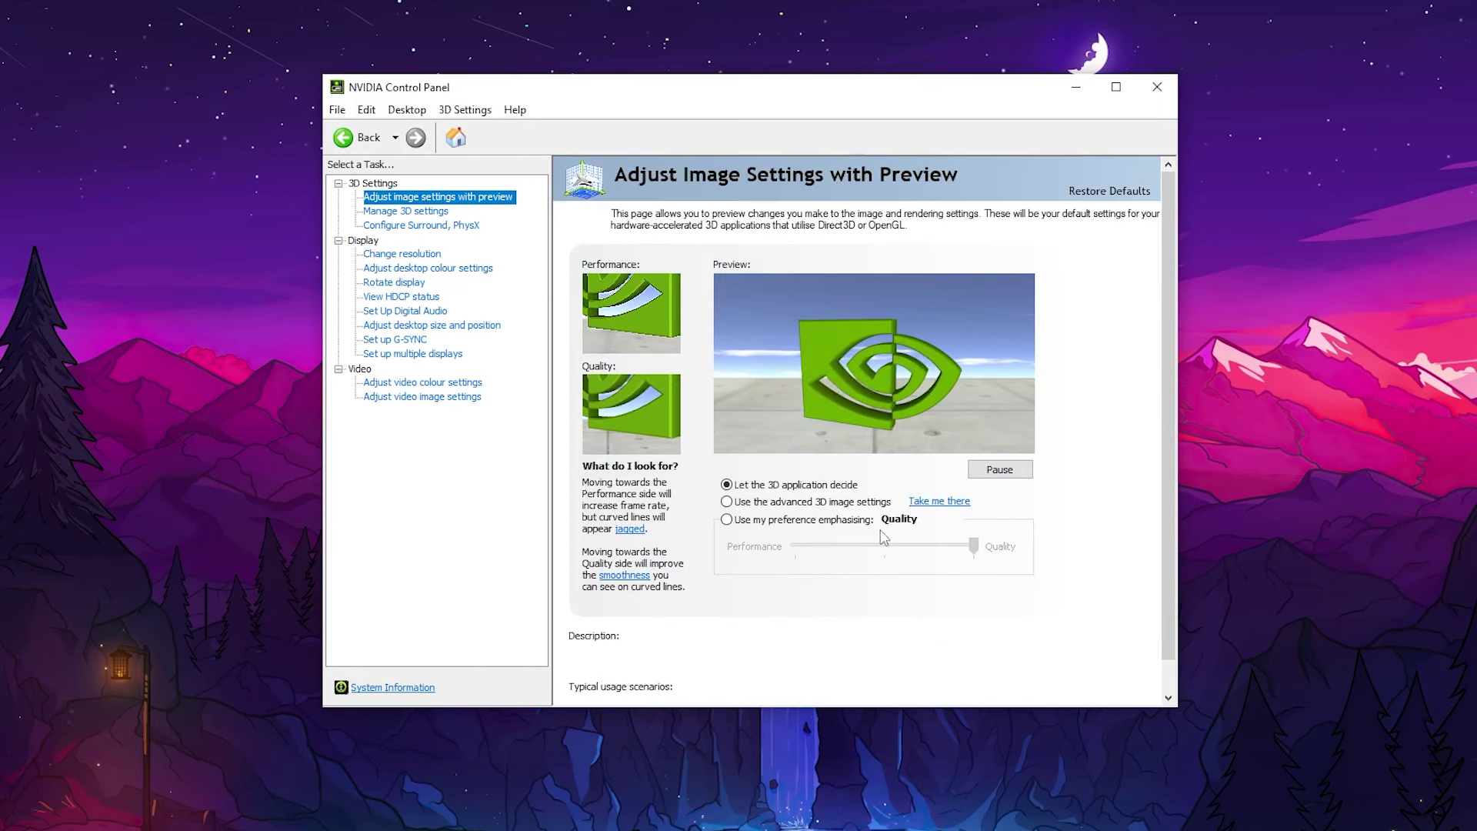
{"action": "left_click", "coordinate": [842, 502]}
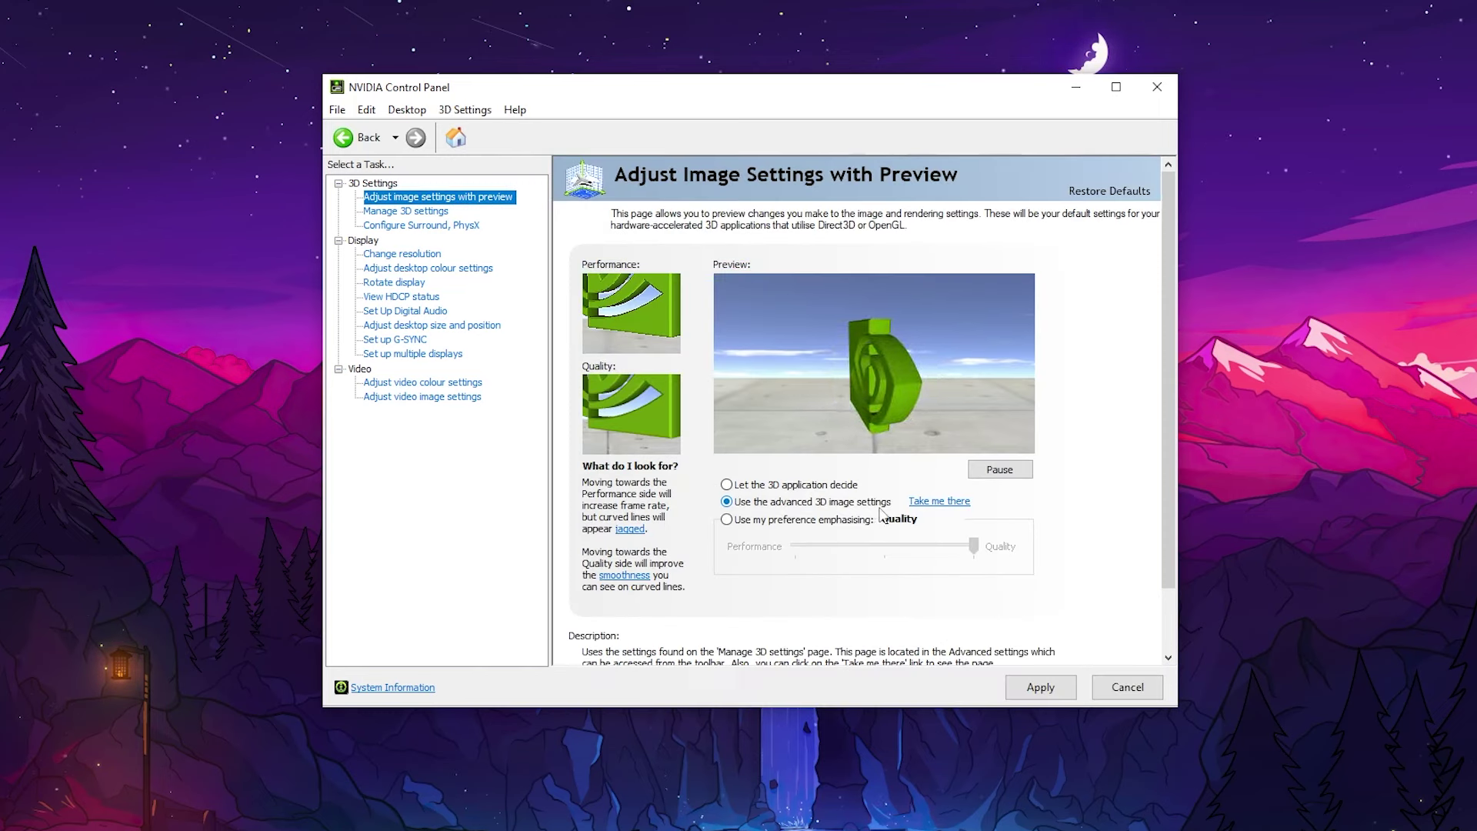
Jump to Manage 3D Settings and scroll through the Global Settings list.
{"action": "left_click", "coordinate": [943, 504]}
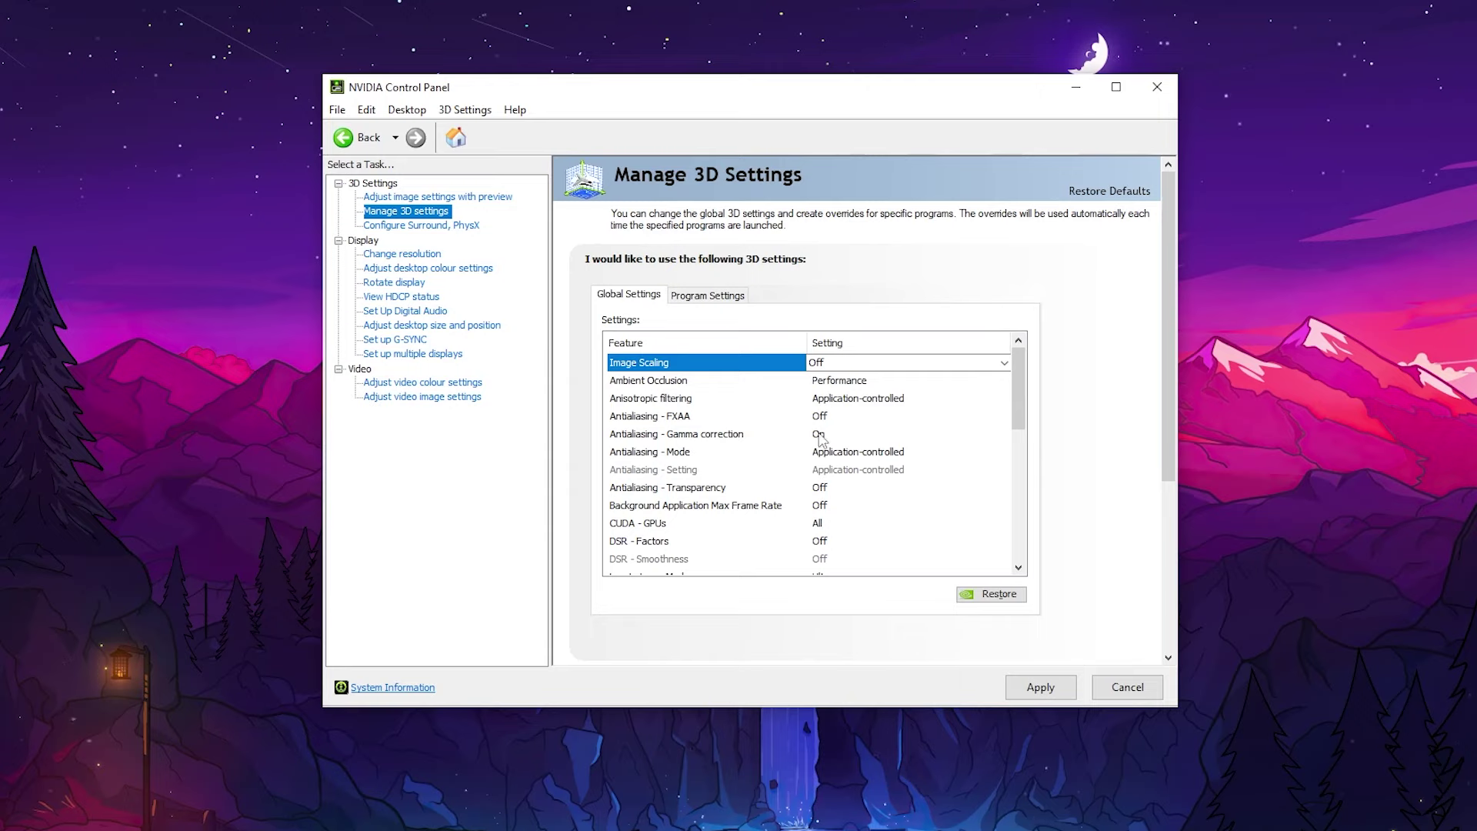
{"action": "scroll", "coordinate": [717, 464], "scroll_direction": "down", "scroll_amount": 2}
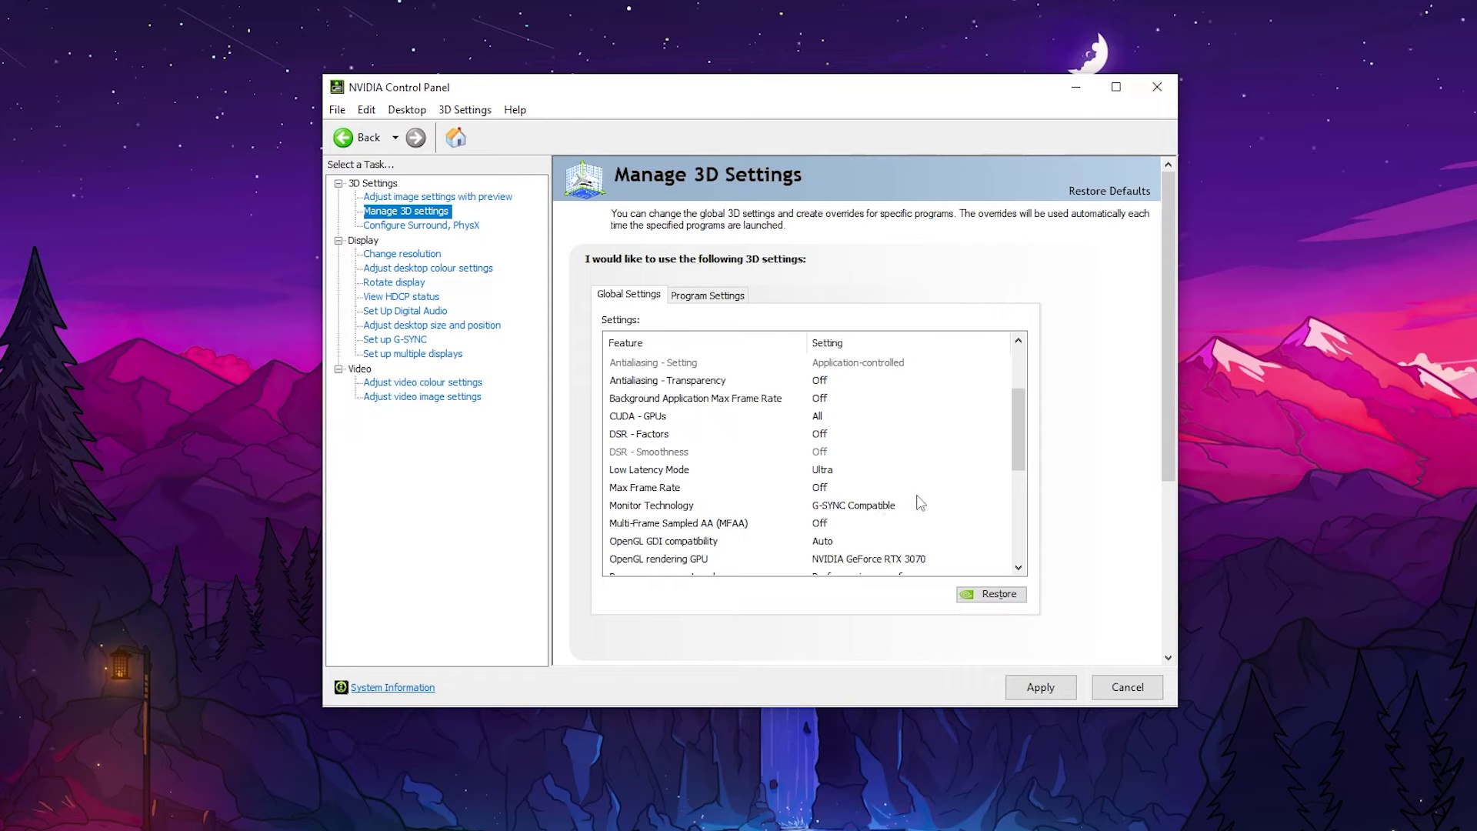
Scroll to the end of the Global Settings list to review Power management and Texture filtering values.
{"action": "scroll", "coordinate": [923, 495], "scroll_direction": "down", "scroll_amount": 1}
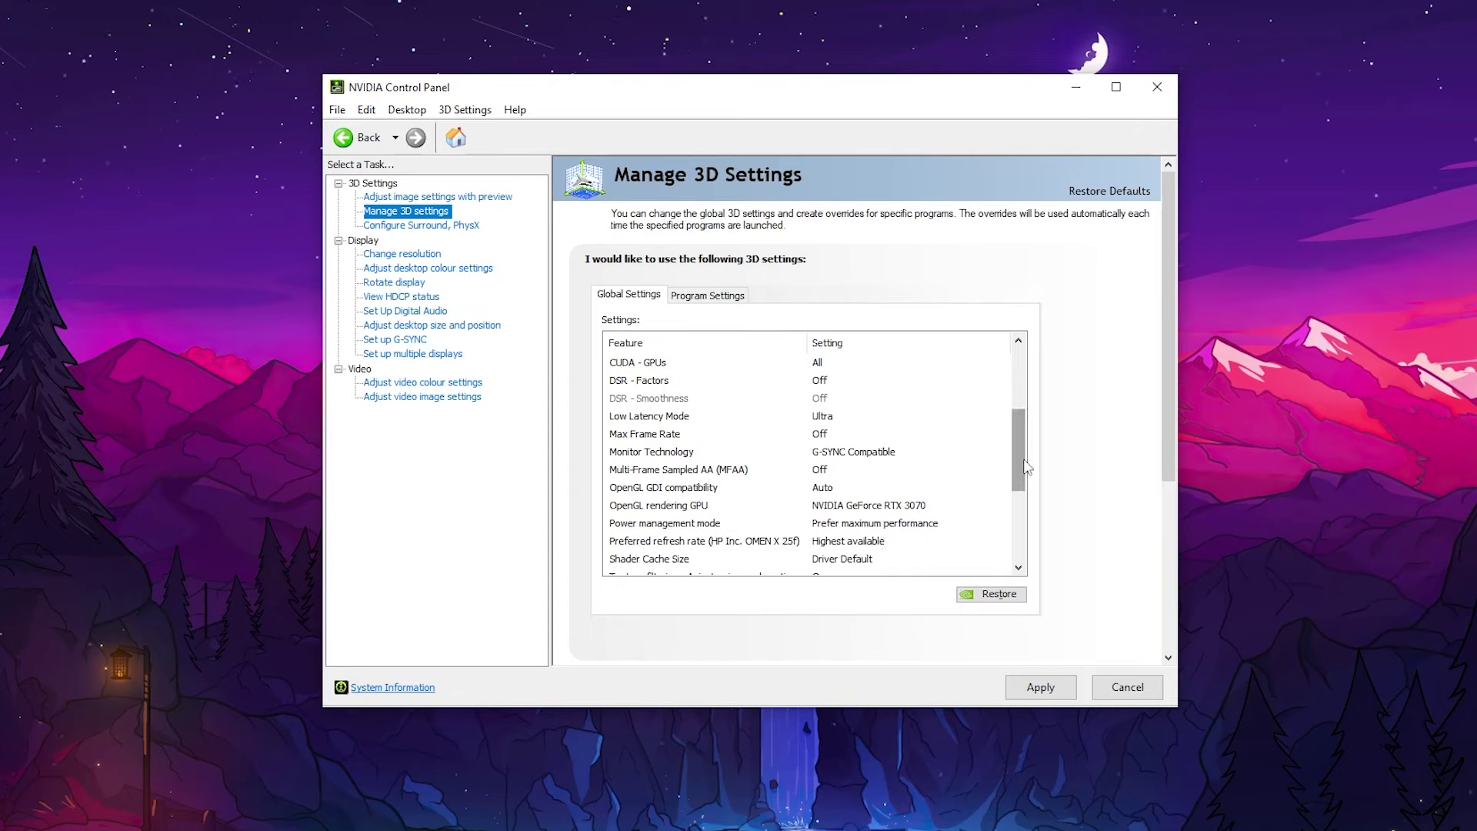
{"action": "scroll", "coordinate": [1013, 490], "scroll_direction": "down", "scroll_amount": 3}
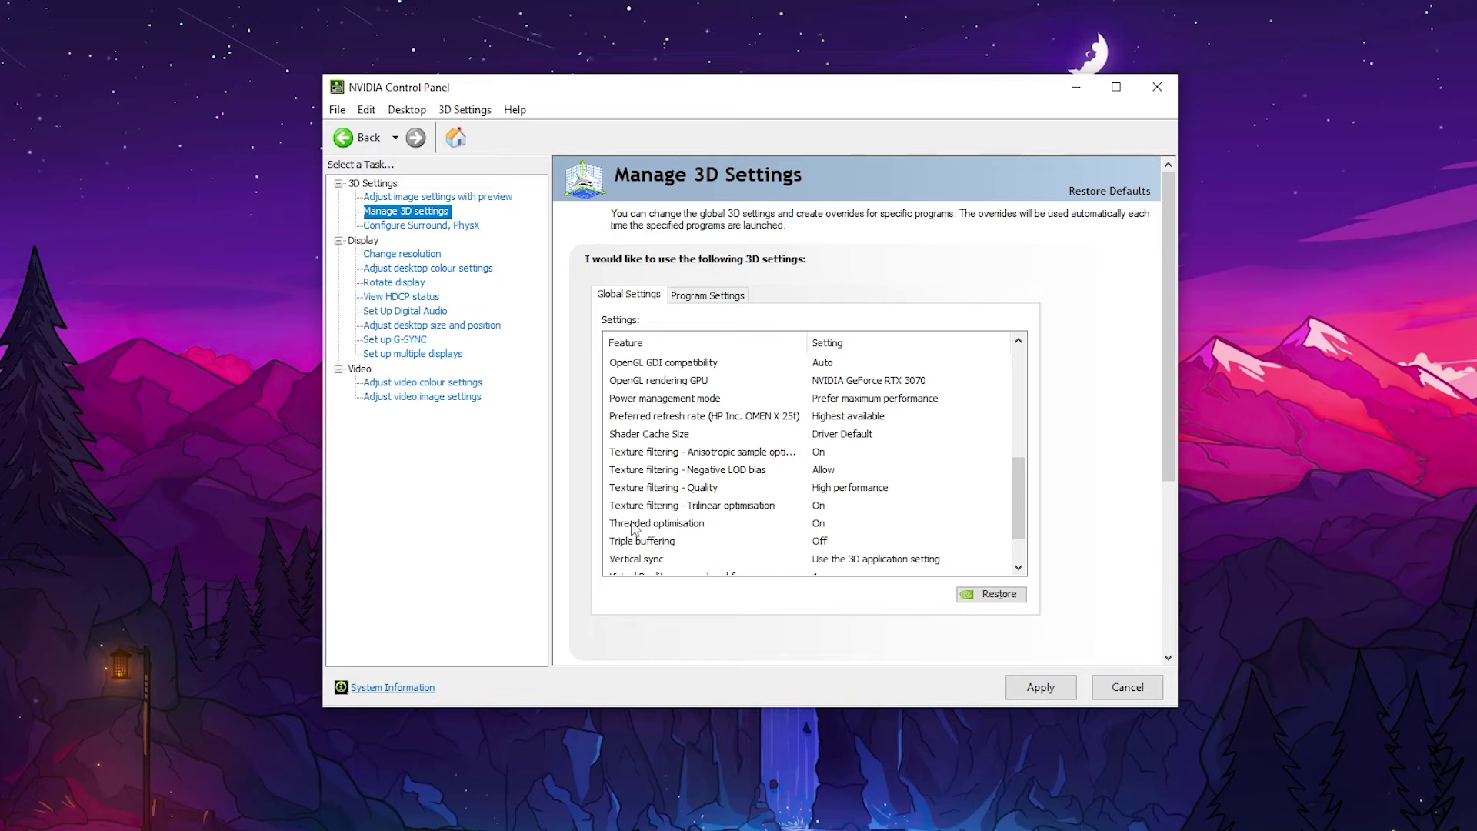
{"action": "scroll", "coordinate": [1016, 508], "scroll_direction": "down", "scroll_amount": 1}
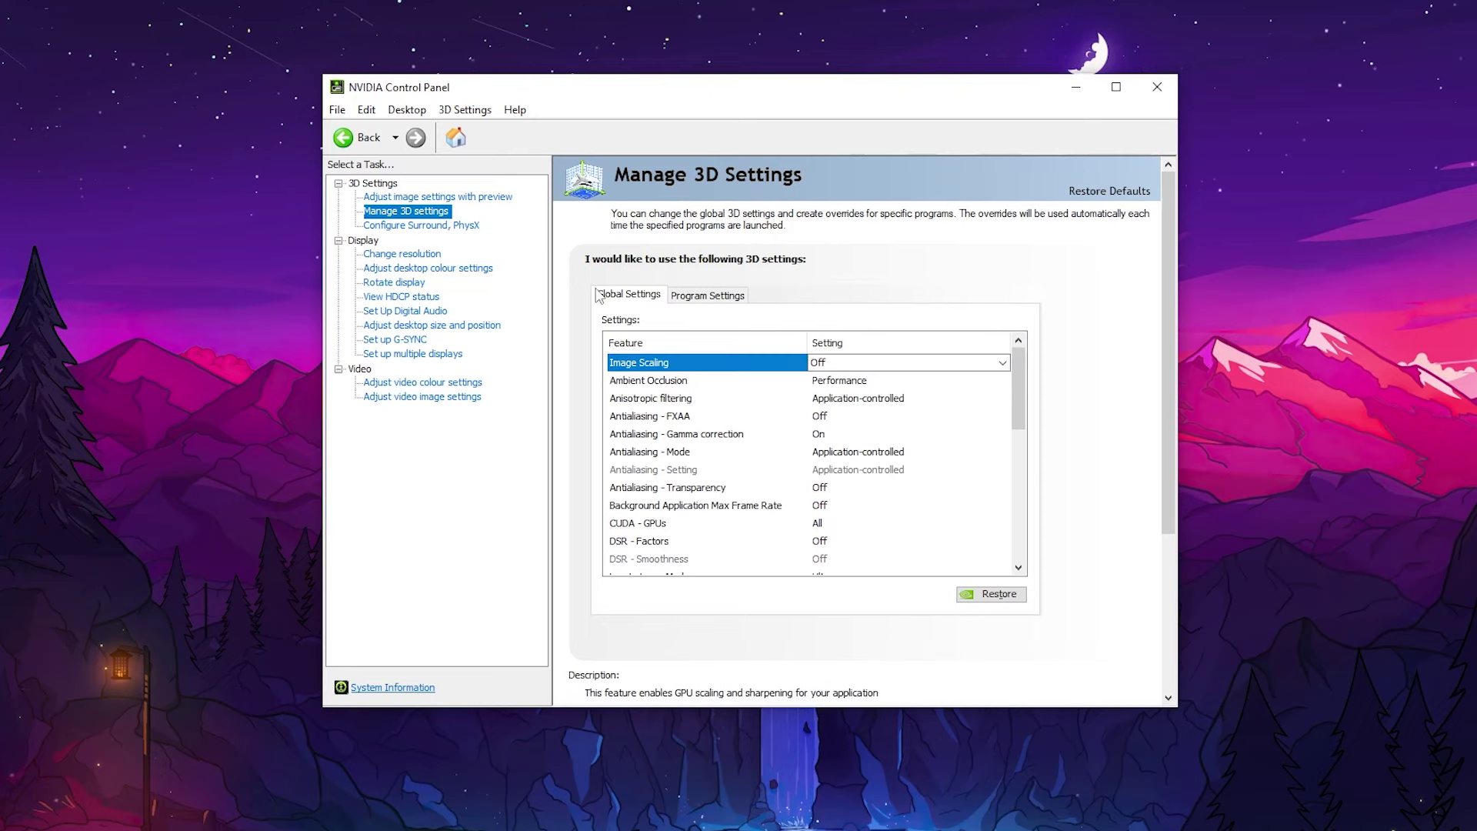
Close NVIDIA Control Panel and drive the red convertible straight through the first intersections.
{"action": "left_click", "coordinate": [1154, 88]}
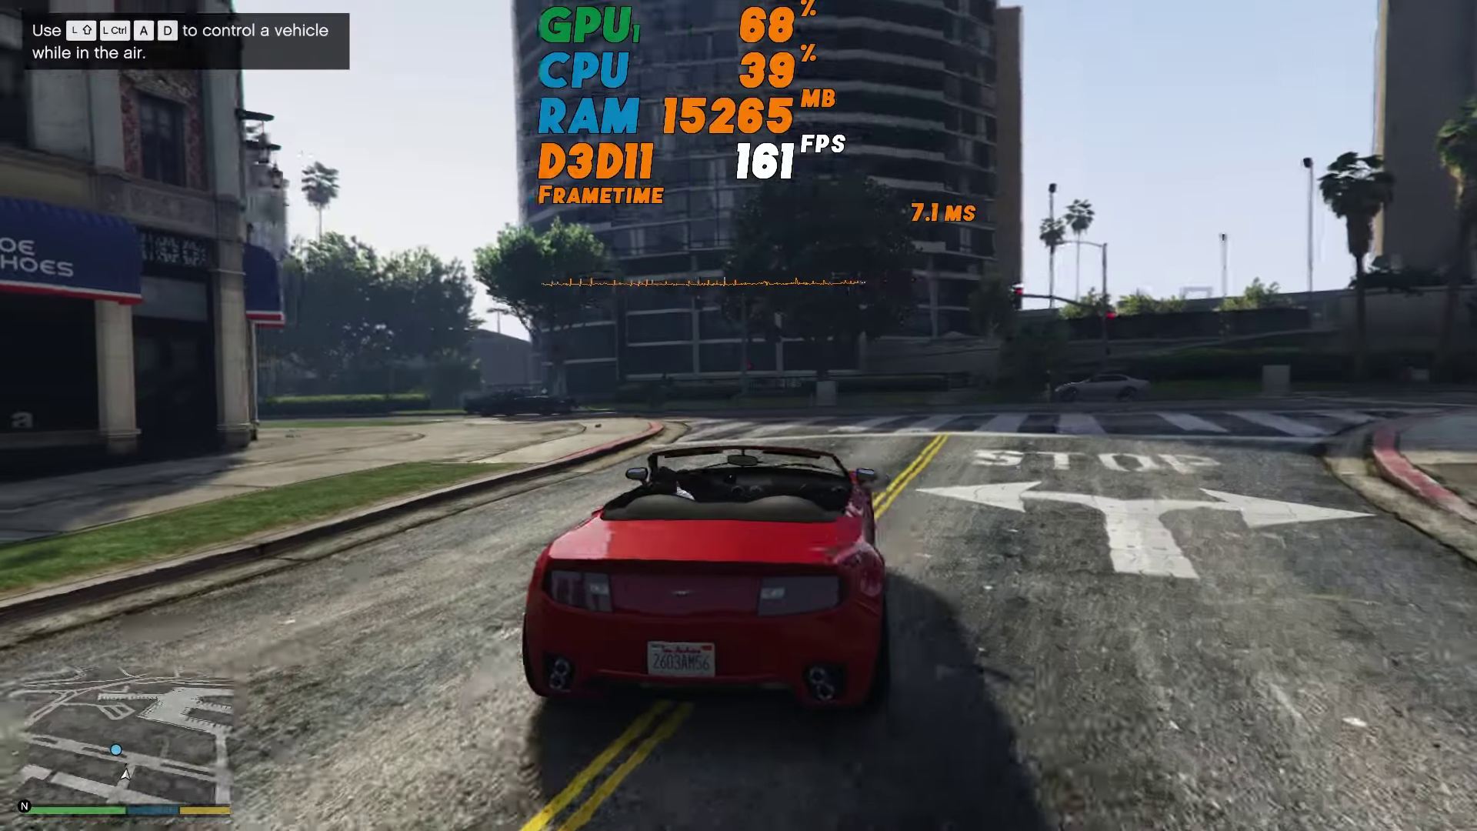
{"action": "key", "text": "w"}
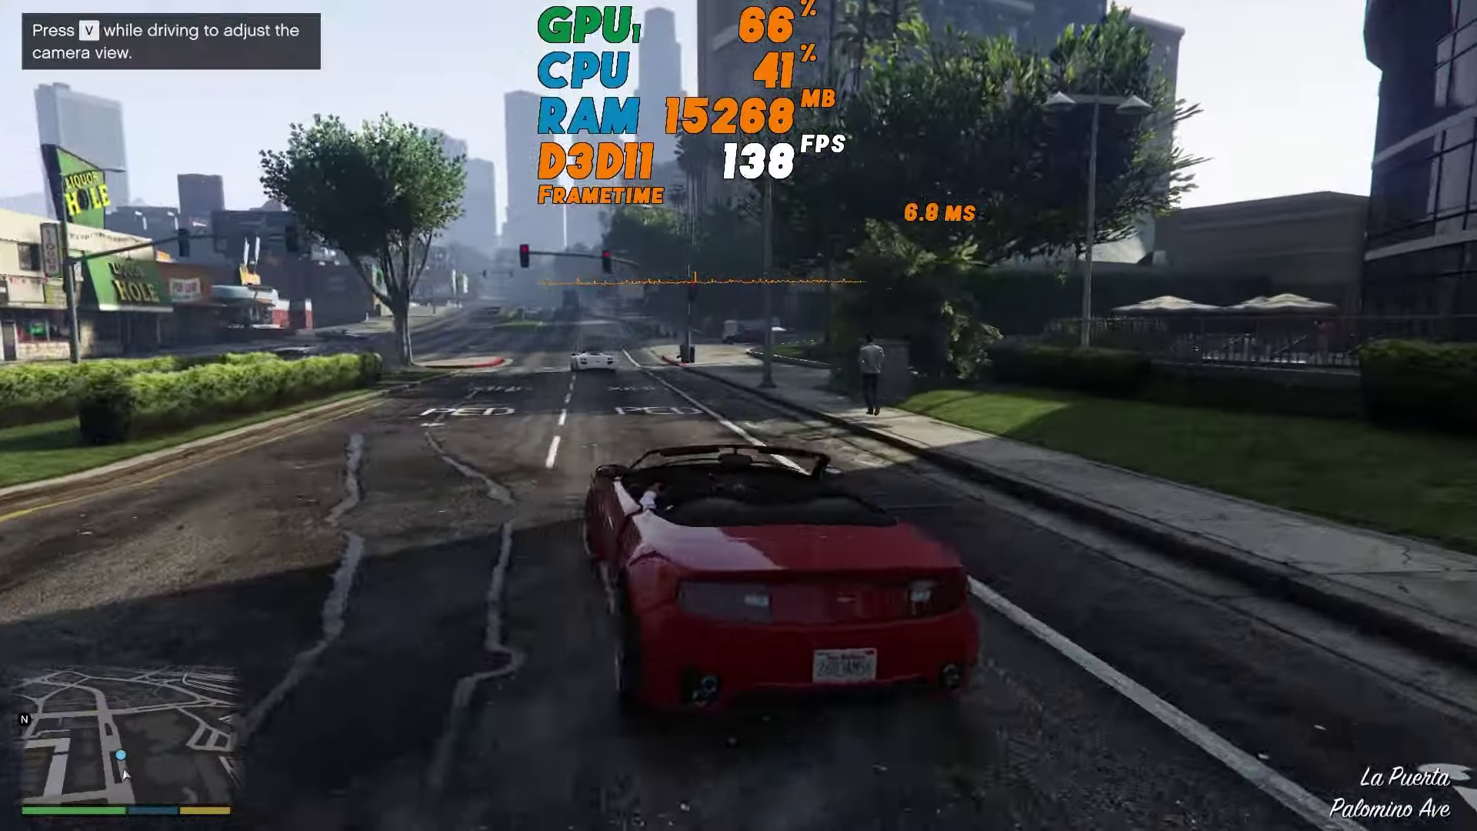
{"action": "key", "text": "w"}
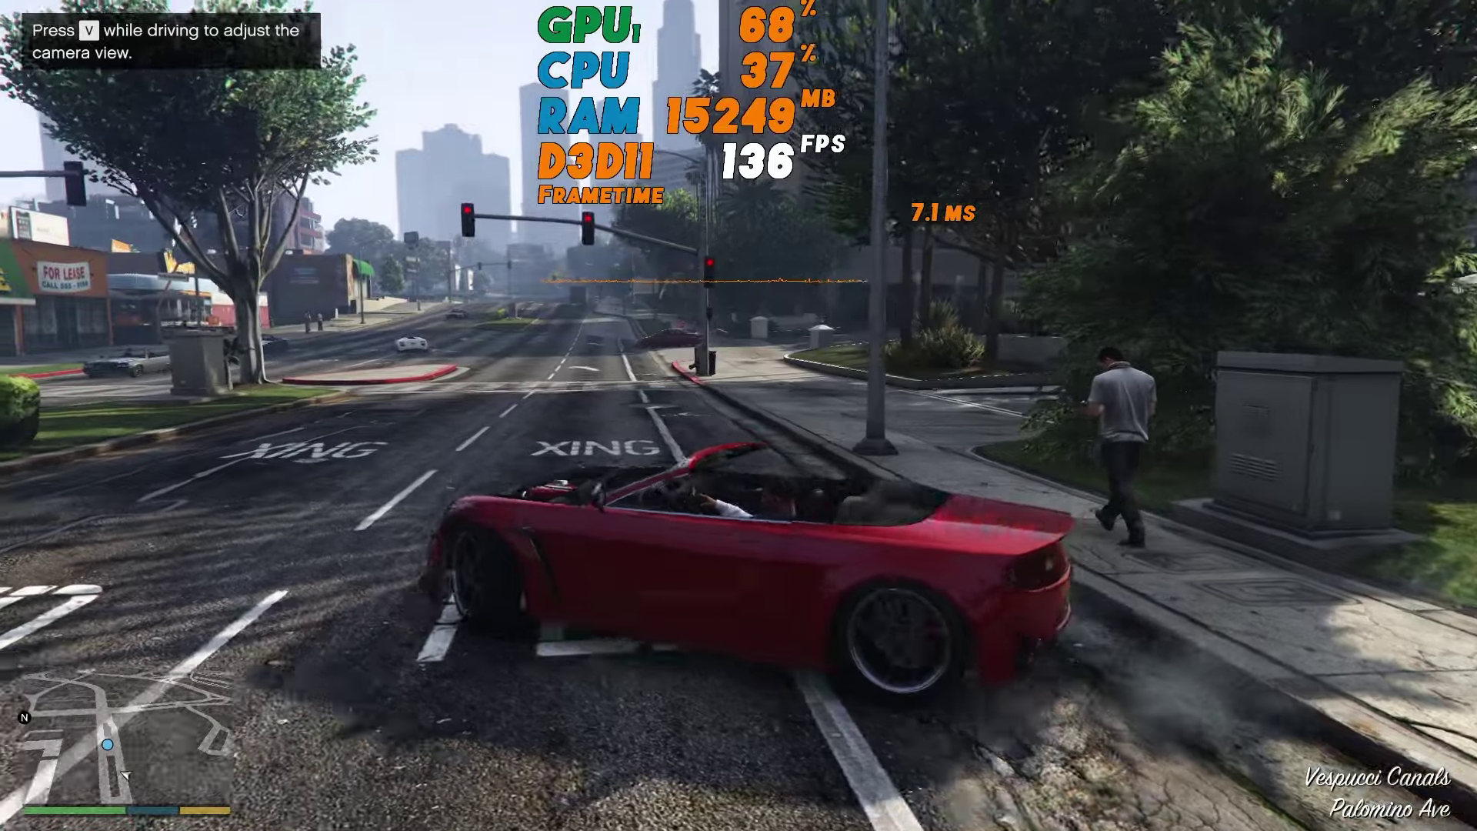
{"action": "key", "text": "w"}
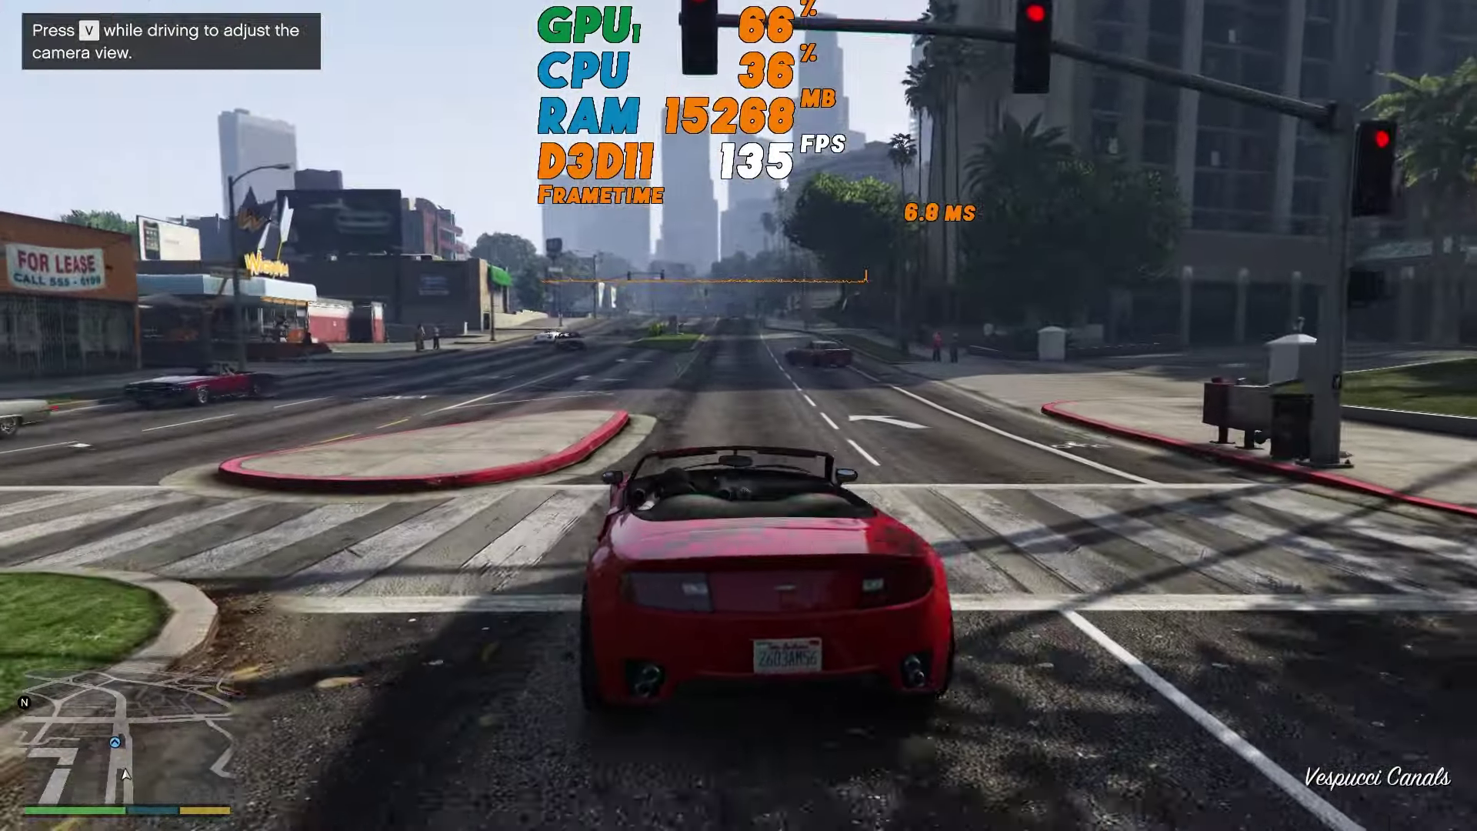
{"action": "key", "text": "w"}
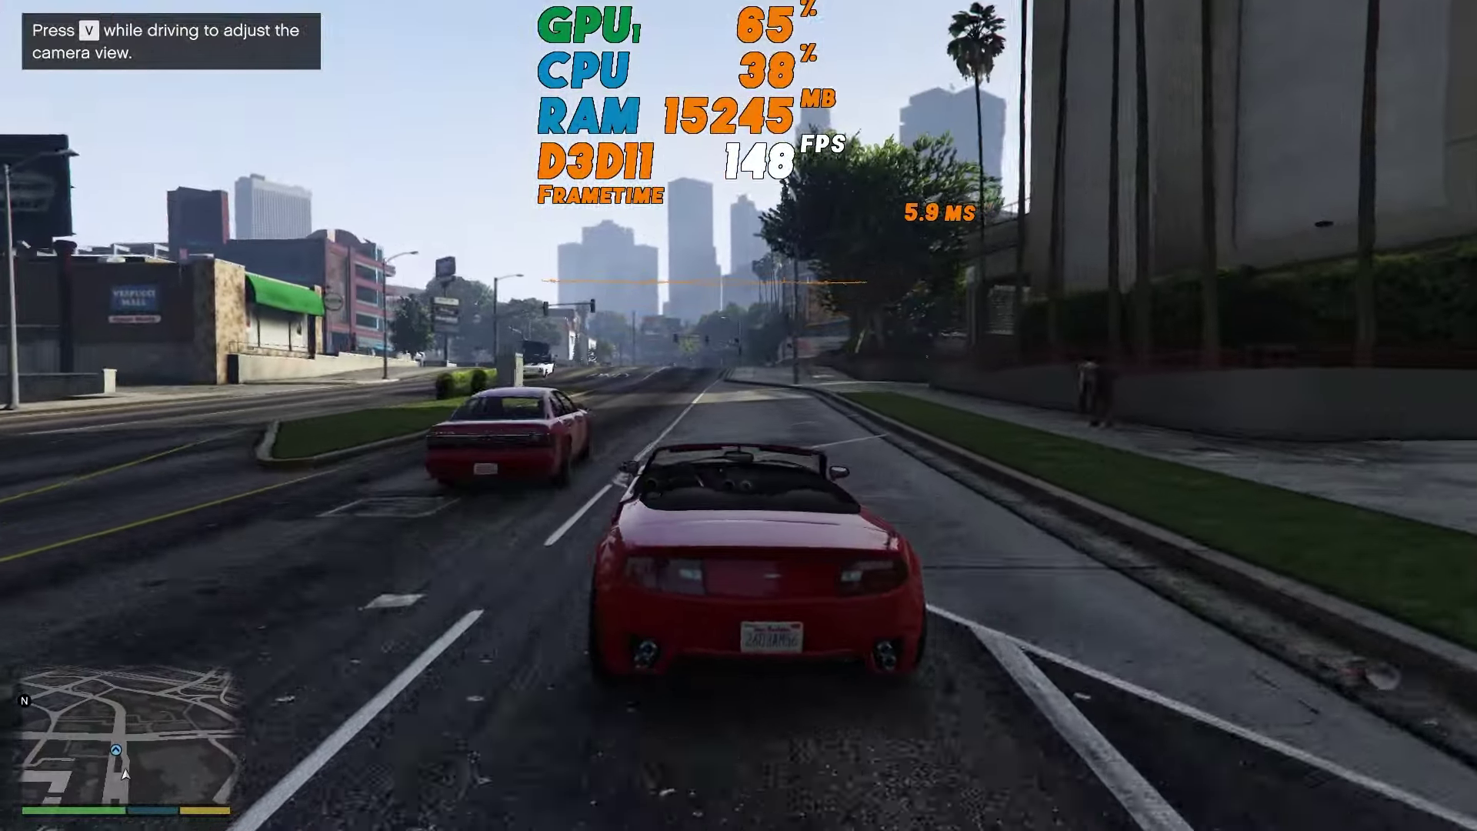
{"action": "key", "text": "w"}
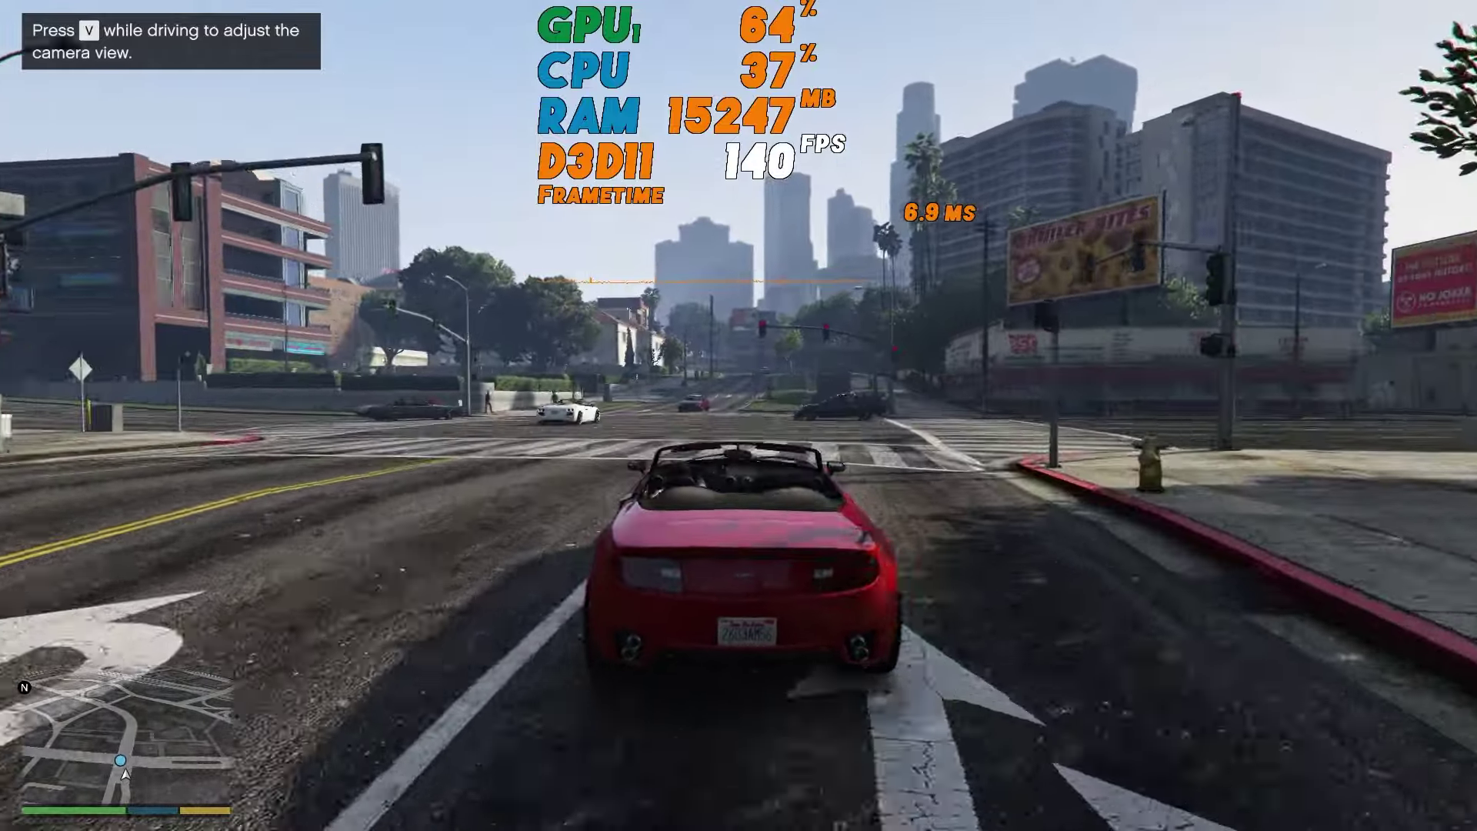
Turn left onto Ginger St, drive along it, then turn right toward the Weazel News building.
{"action": "key", "text": "w"}
{"action": "key", "text": "a"}
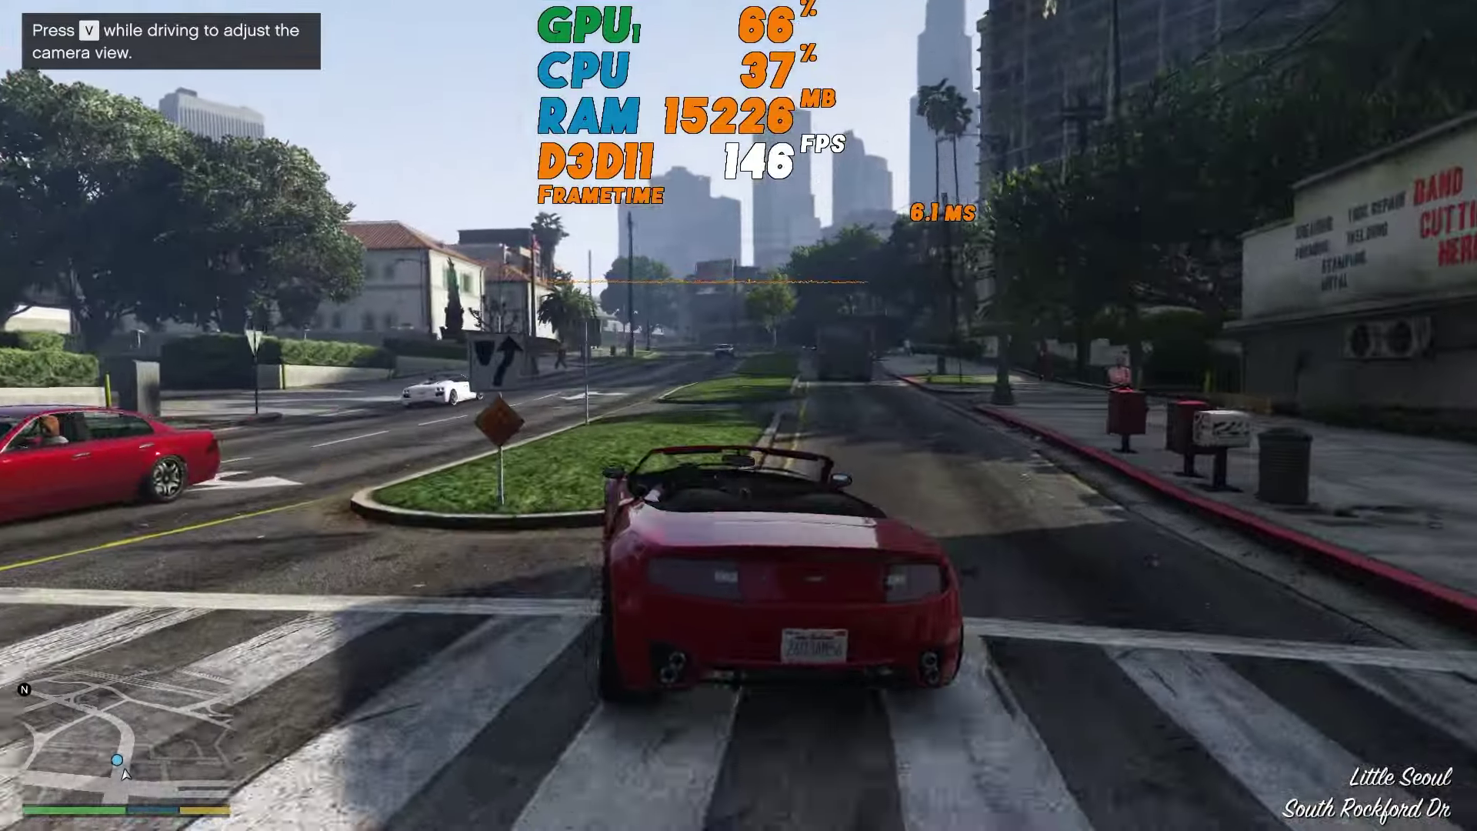
{"action": "key", "text": "w"}
{"action": "key", "text": "a"}
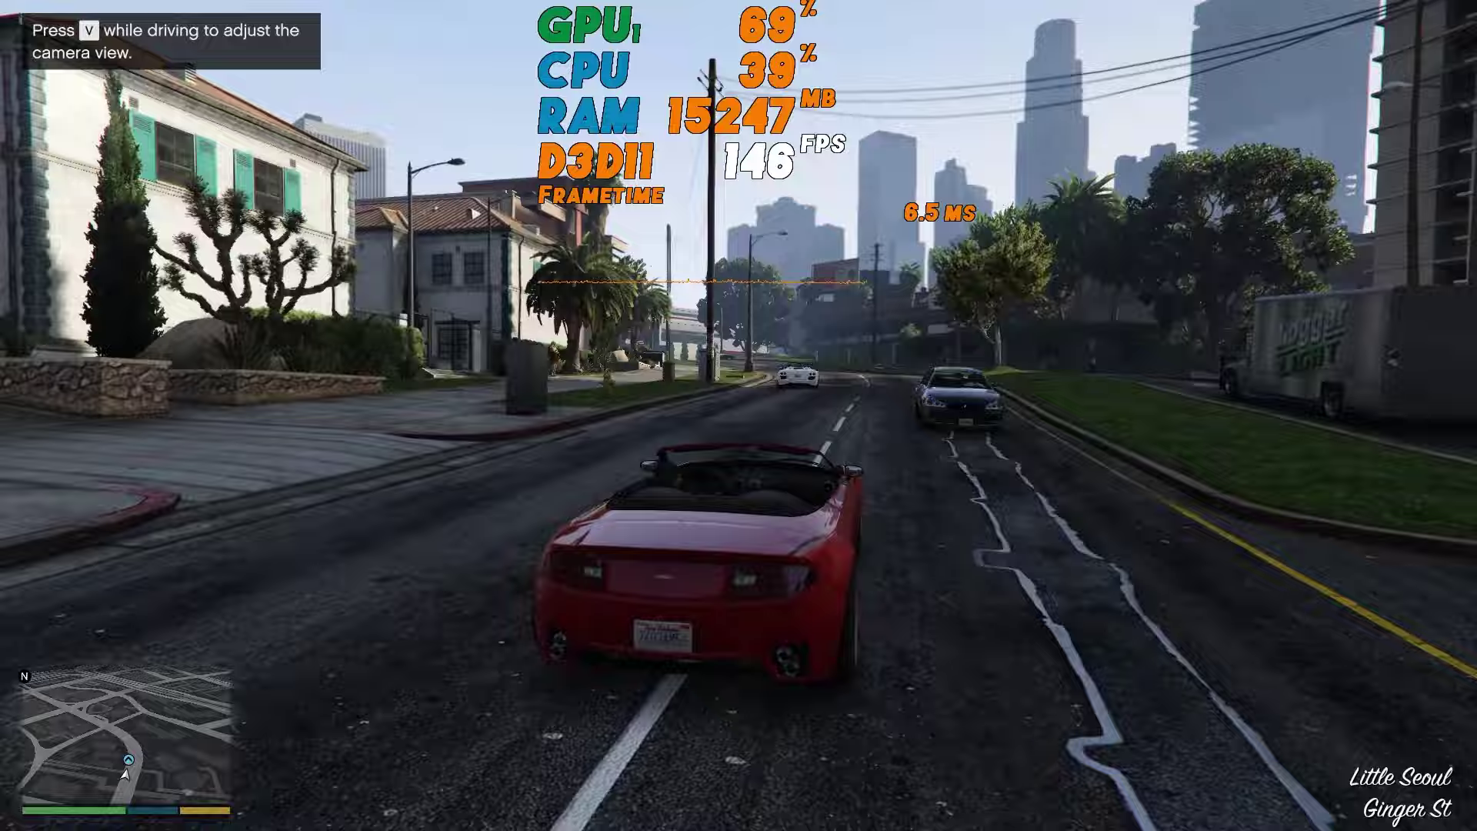
{"action": "key", "text": "w"}
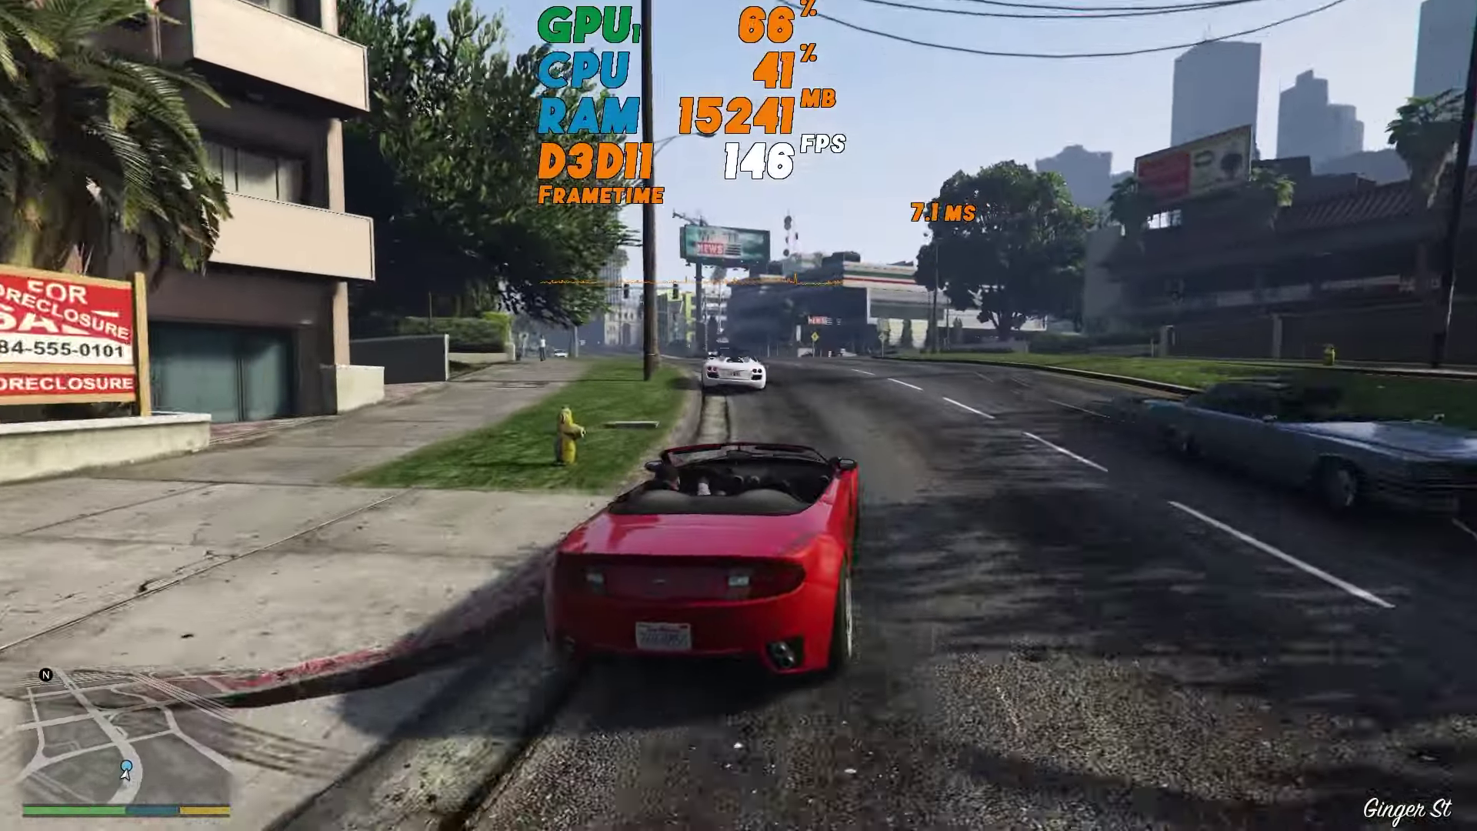
{"action": "key", "text": "w"}
{"action": "key", "text": "d"}
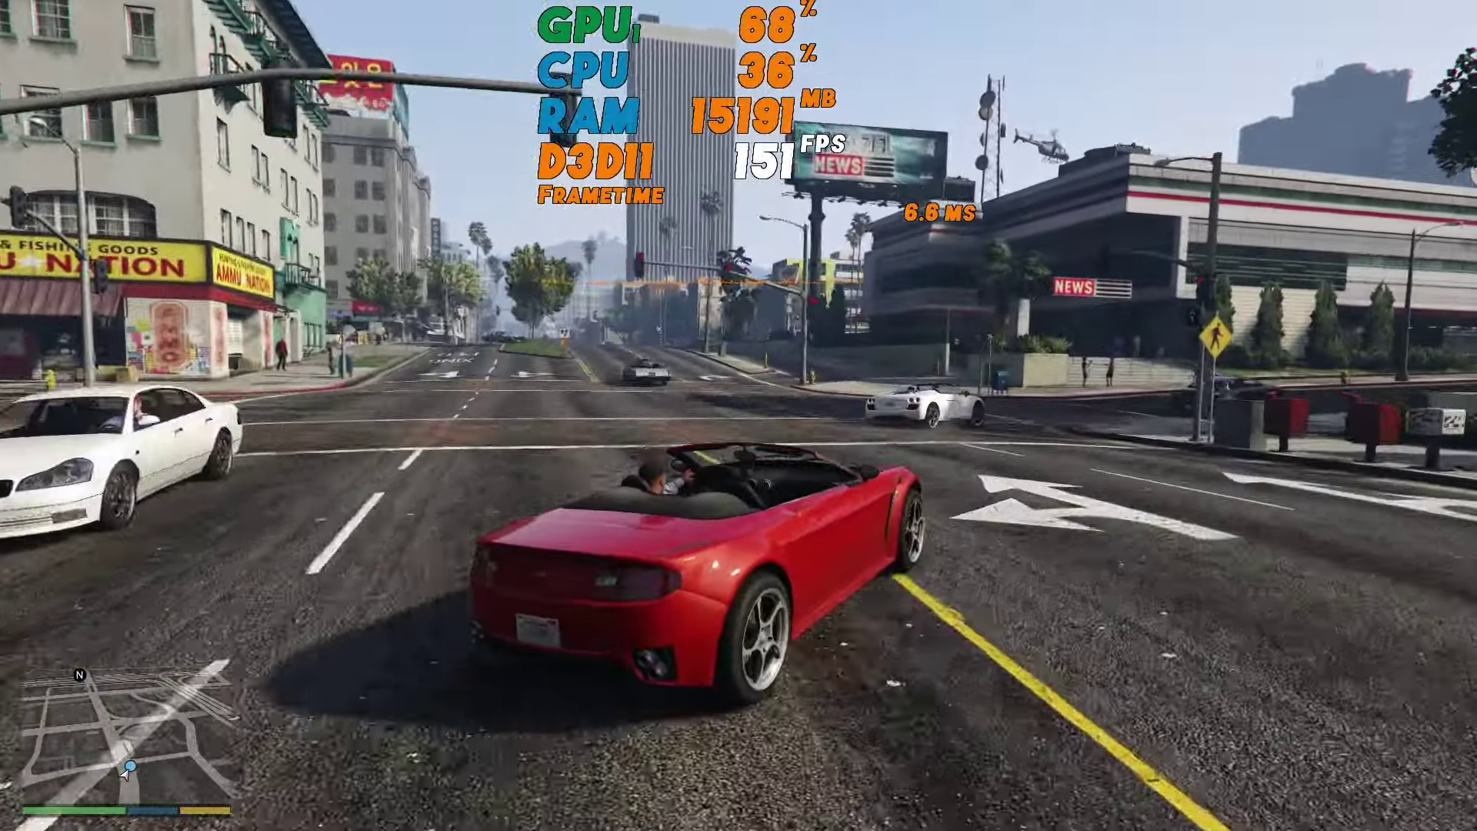